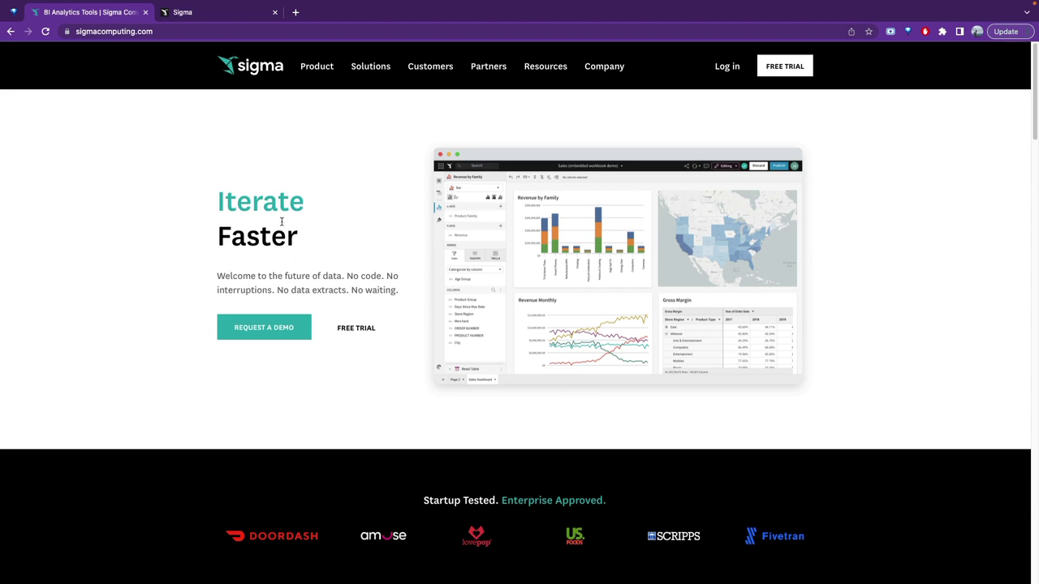
Switch to Sigma and open the Templates page listing its eight templates.
click(241, 14)
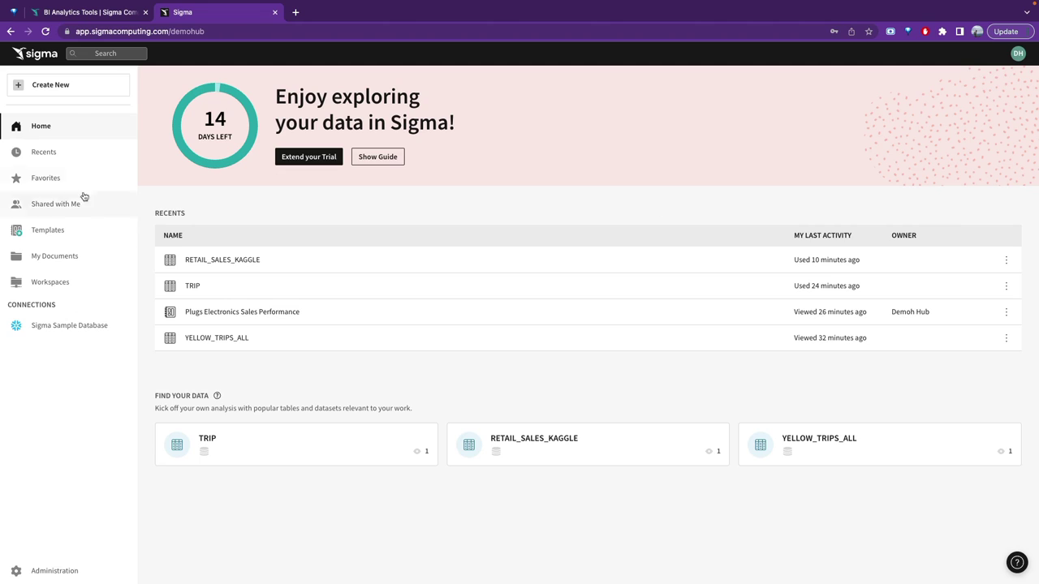
click(60, 229)
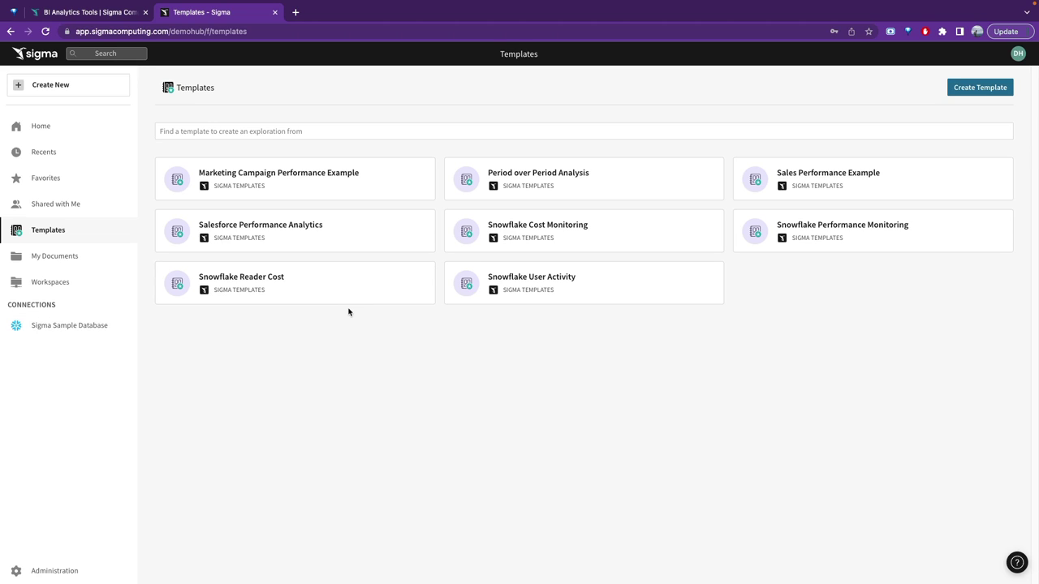
Start a new dataset from Create New to see the Table, Dataset, SQL and CSV source options.
click(101, 84)
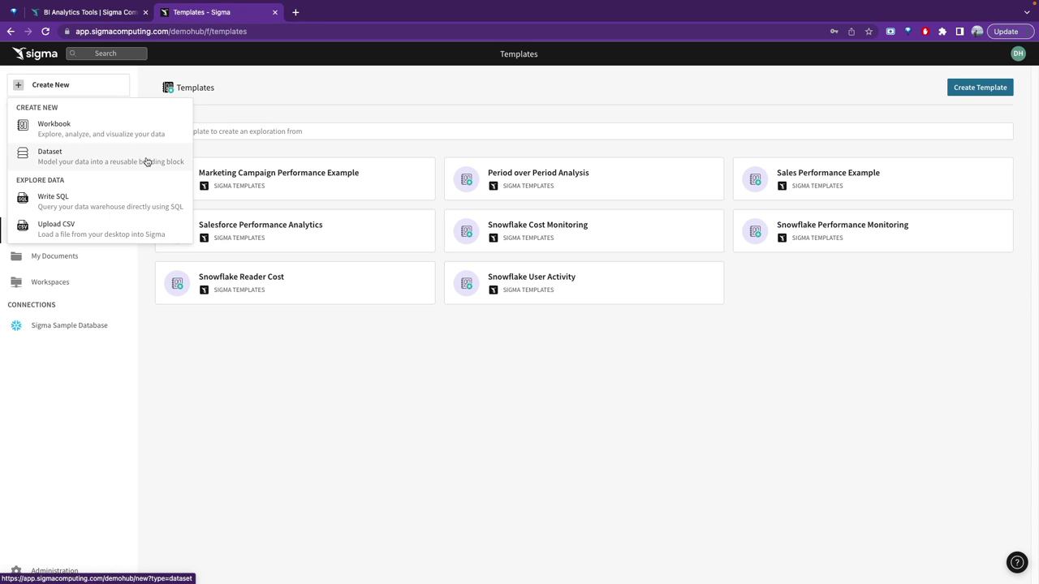
click(146, 161)
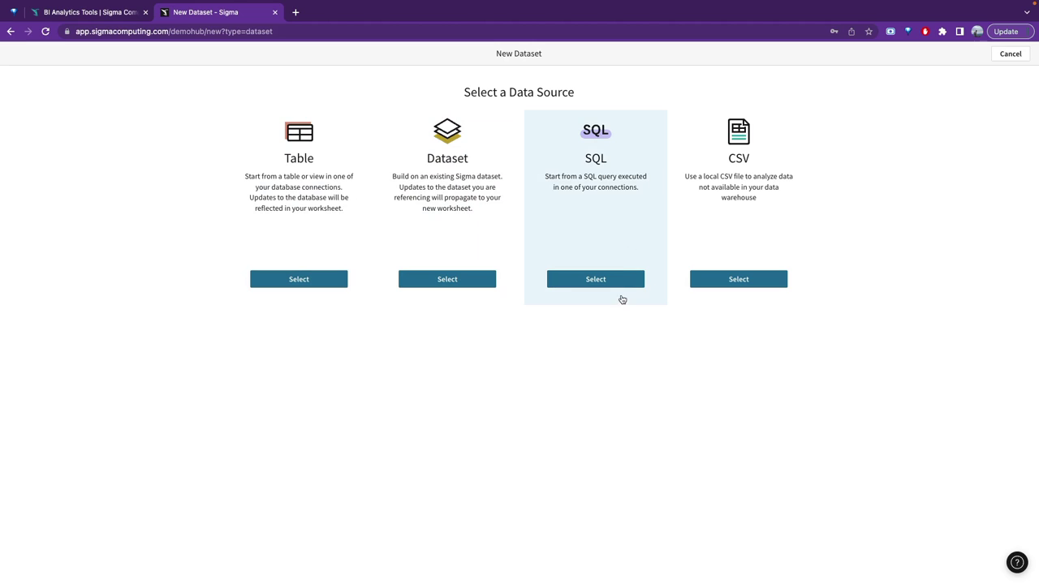
Try the CSV and Table sources, then cancel the new dataset and return to Templates.
click(757, 280)
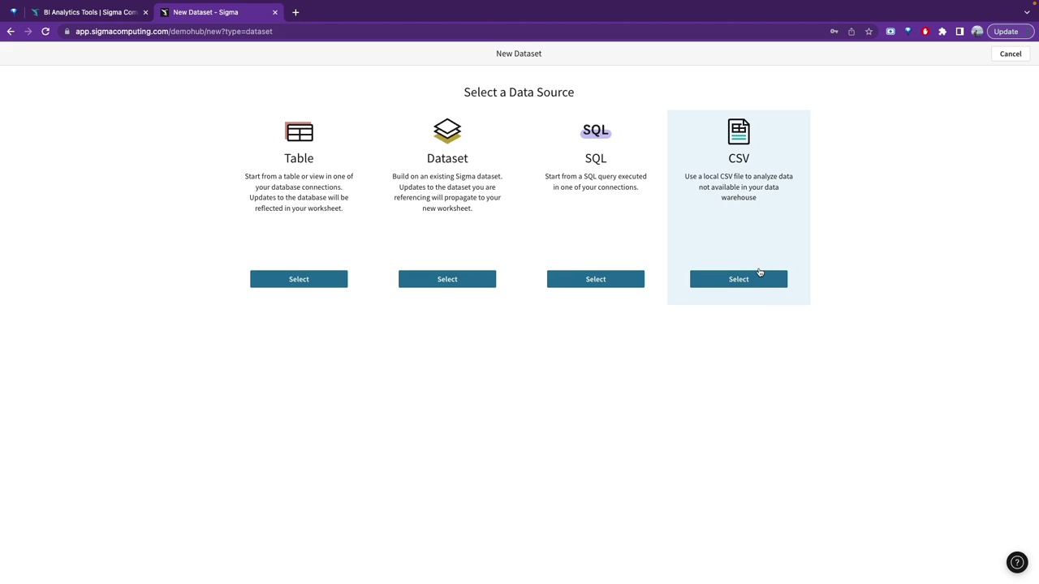
click(316, 278)
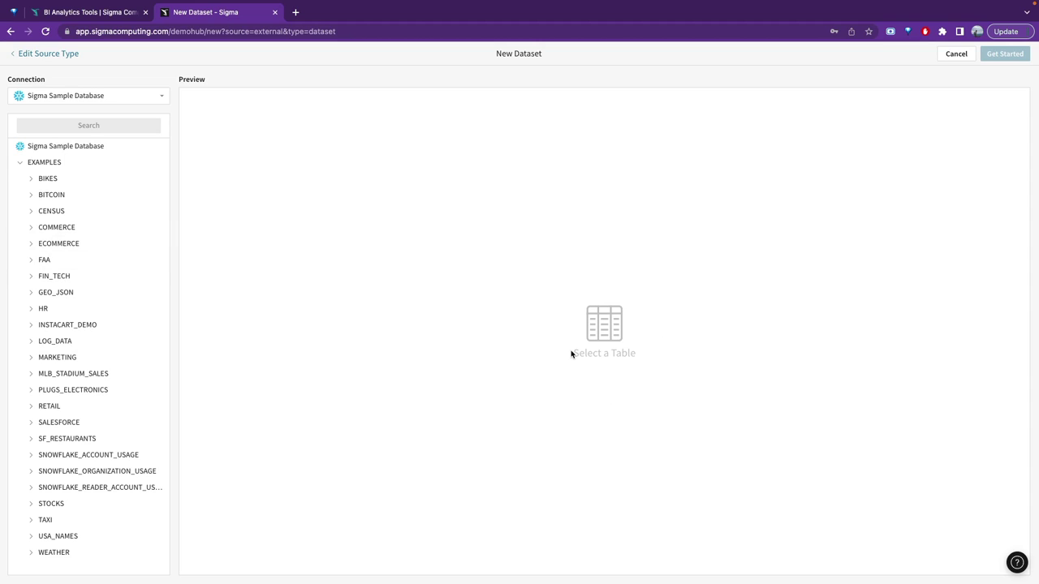
click(957, 55)
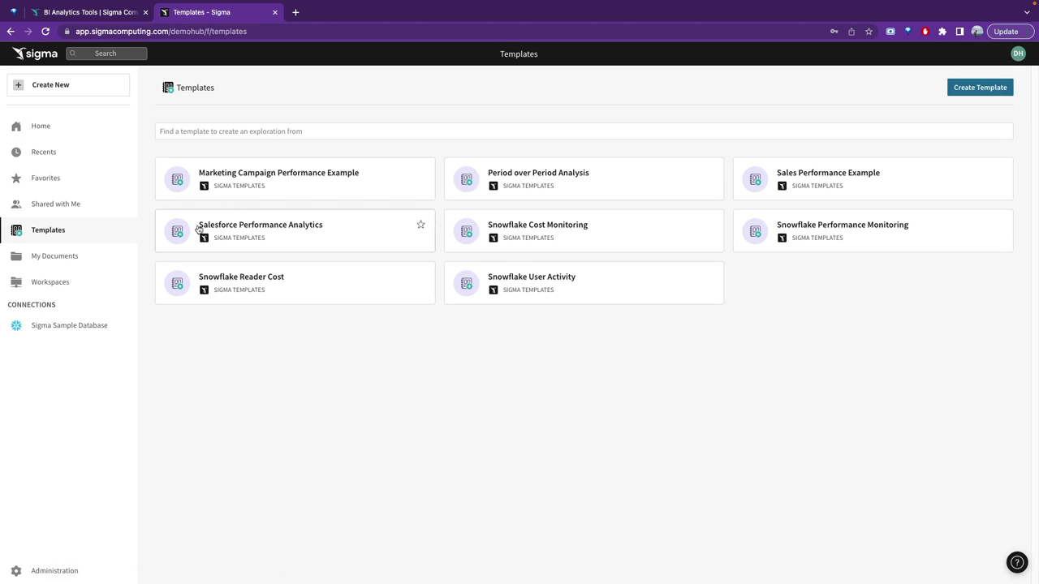
Begin a Snowflake connection, touch the Account and Warehouse fields, then cancel it.
click(1020, 55)
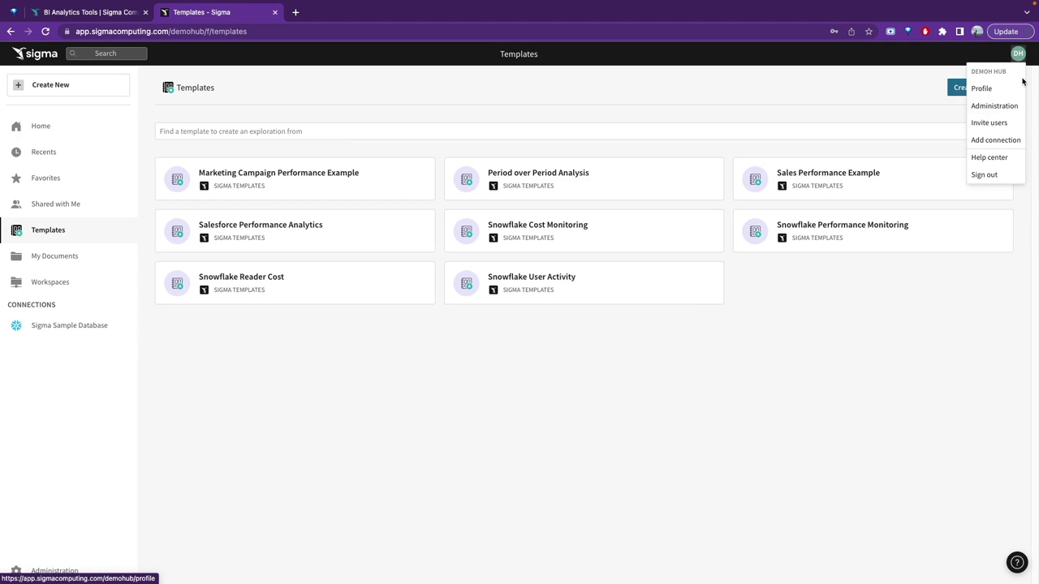
click(998, 141)
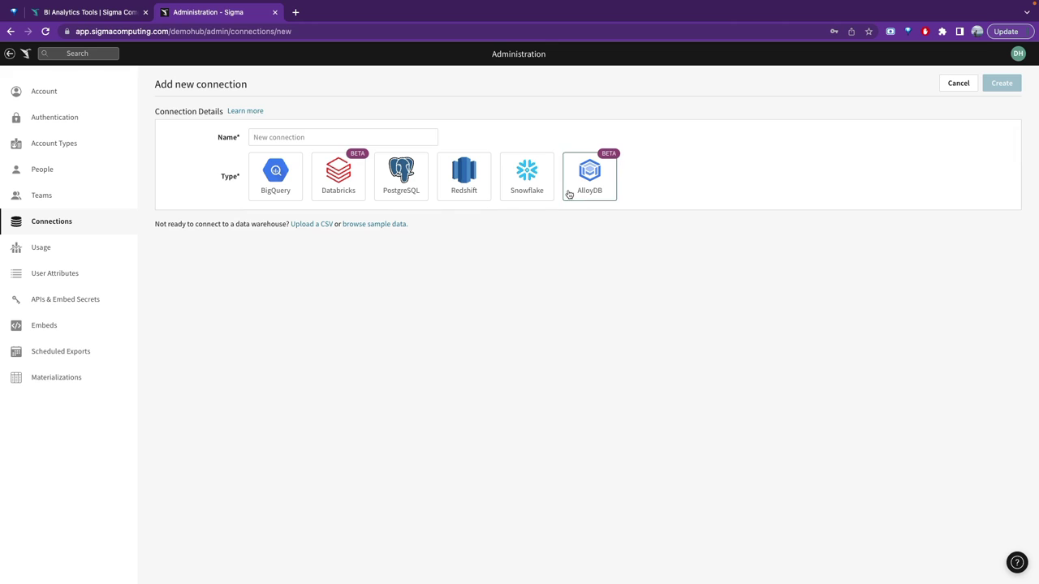
click(539, 192)
scroll(450, 297, down, 2)
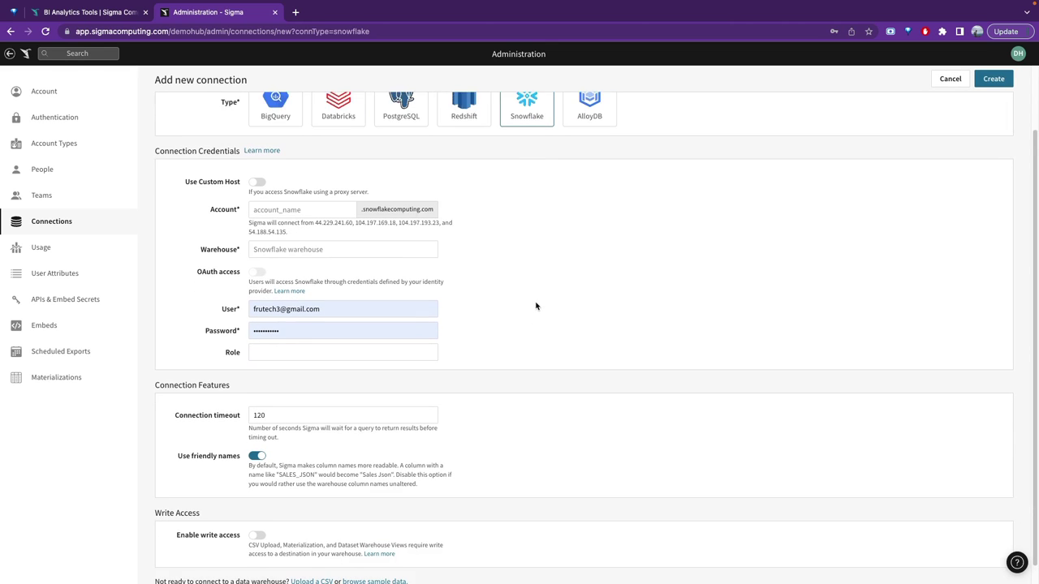
click(297, 194)
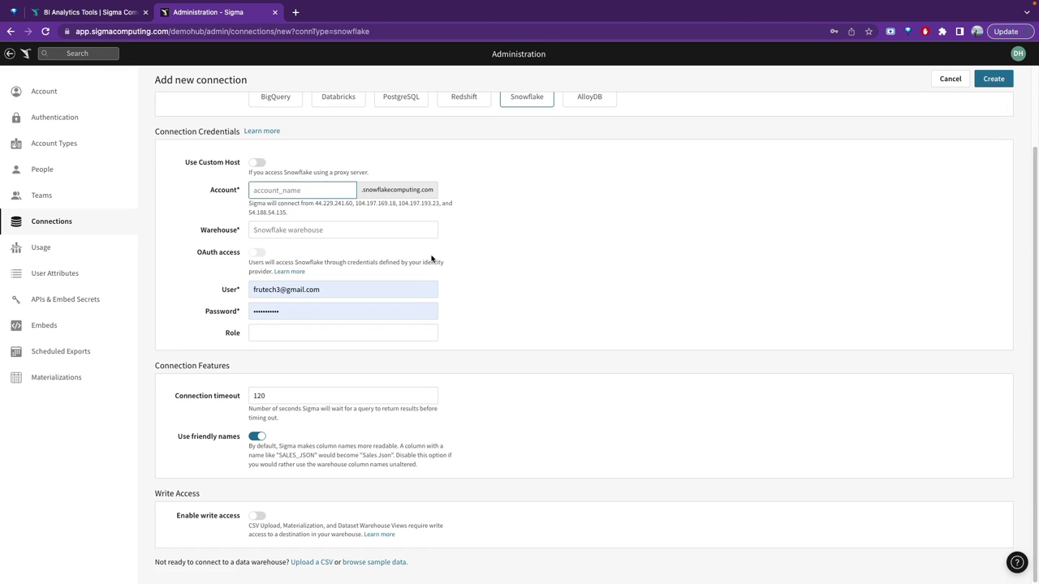
click(292, 230)
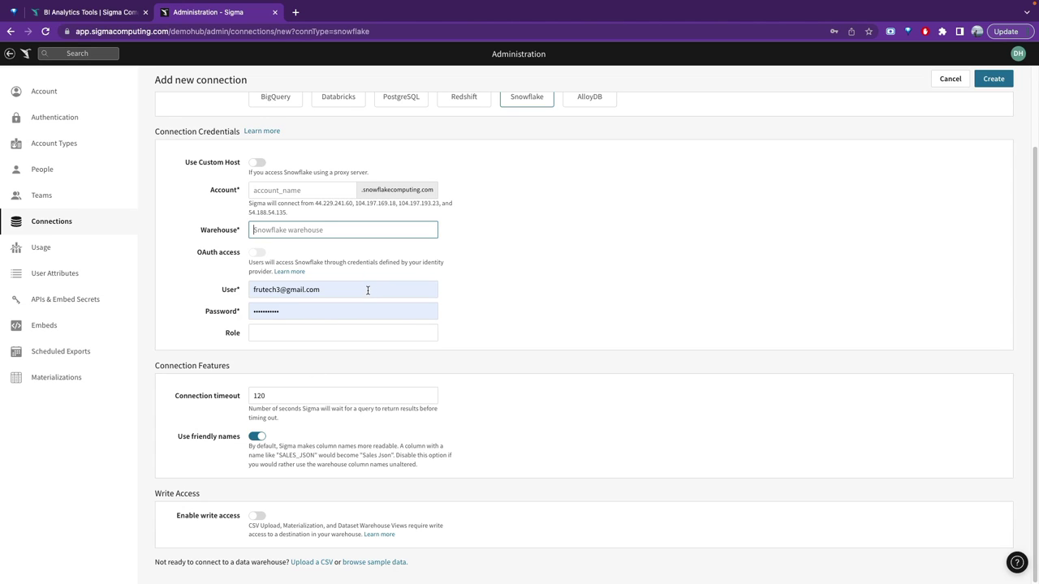
click(952, 78)
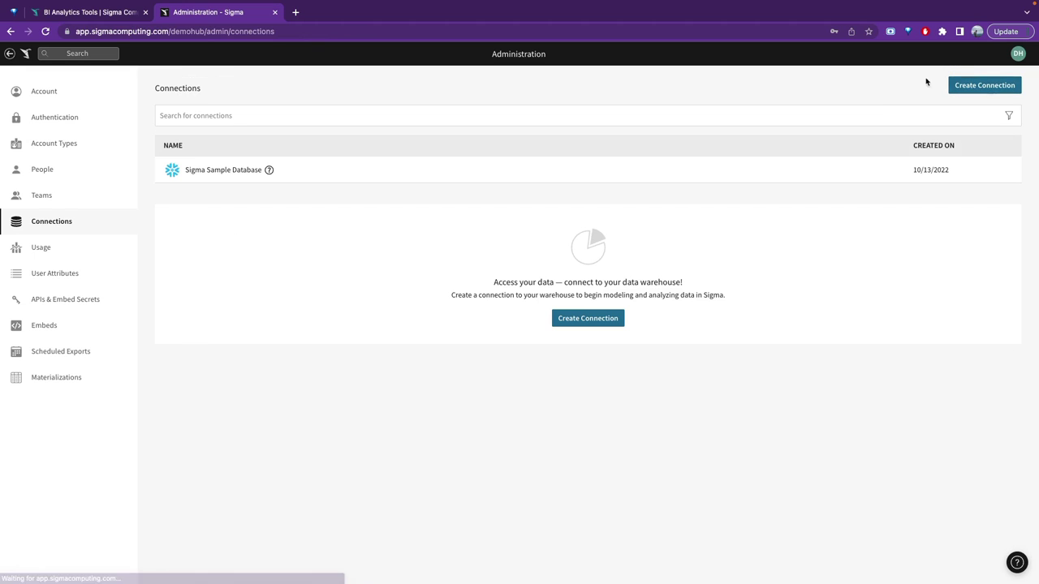
From the Sigma home page, create a new workbook.
click(11, 60)
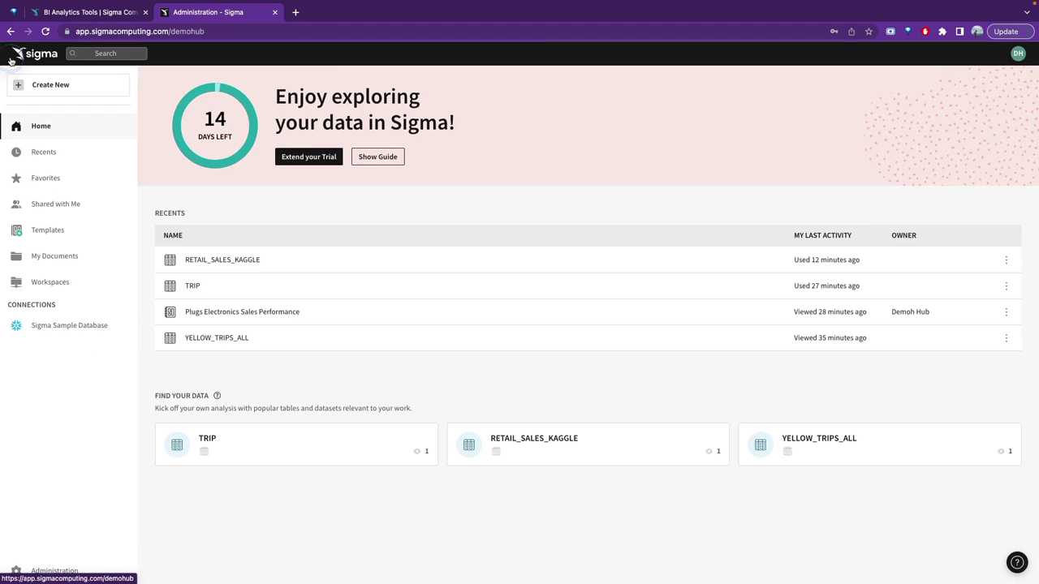
click(76, 88)
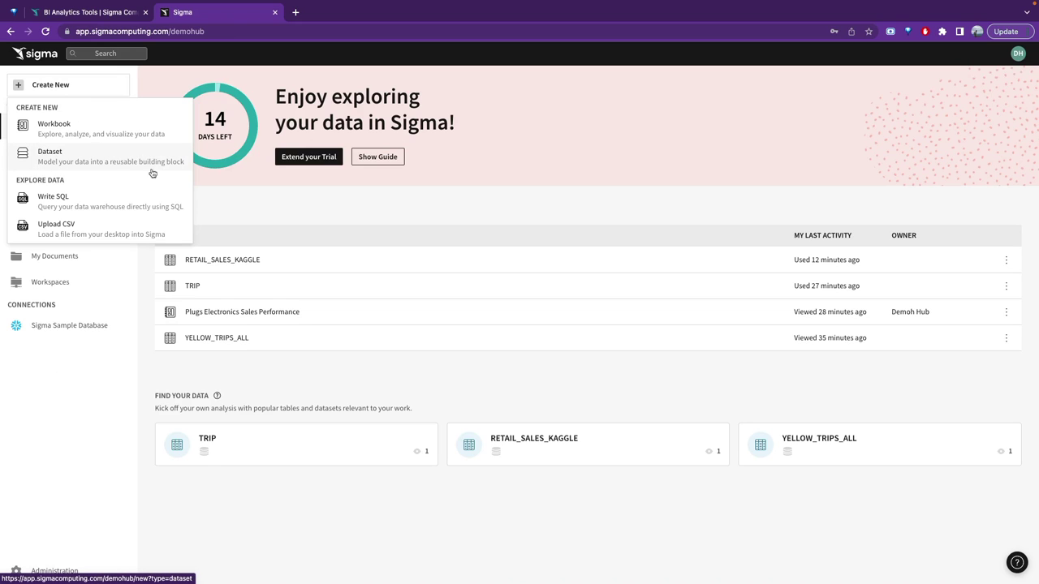
click(126, 136)
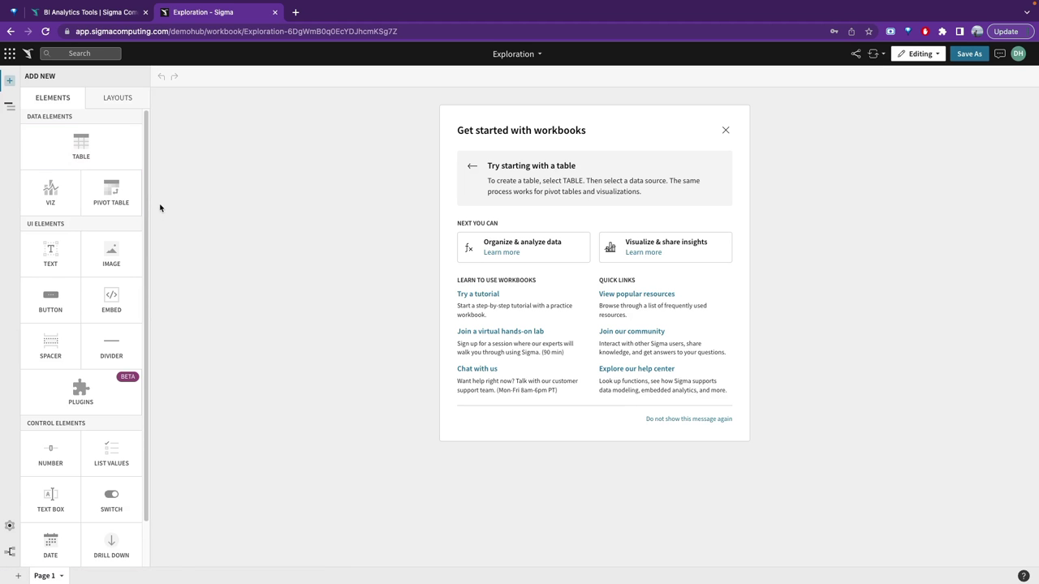
Add a table element and preview RETAIL_SALES_KAGGLE from the RETAIL folder as its source.
click(93, 151)
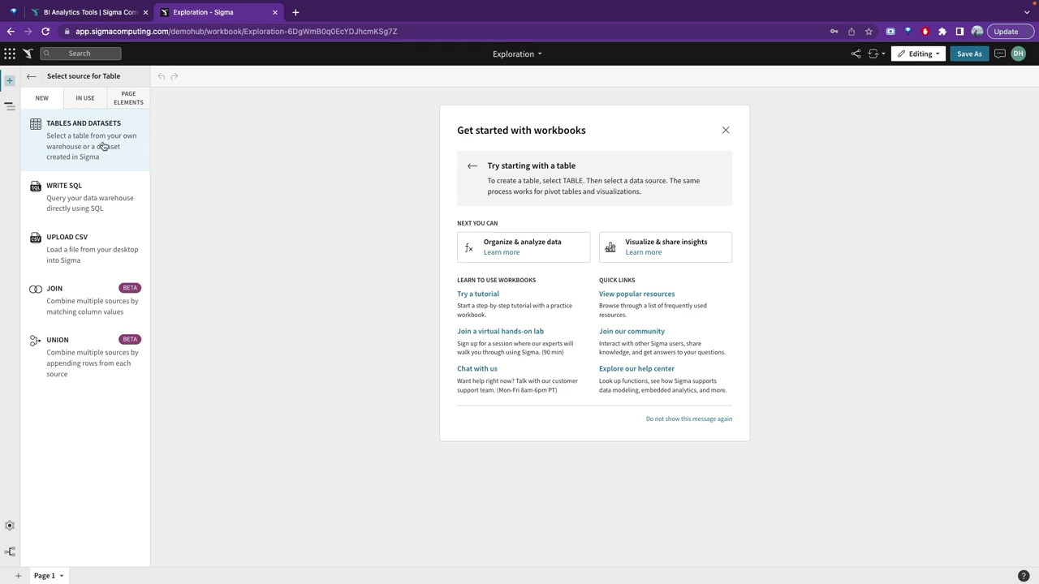
click(103, 146)
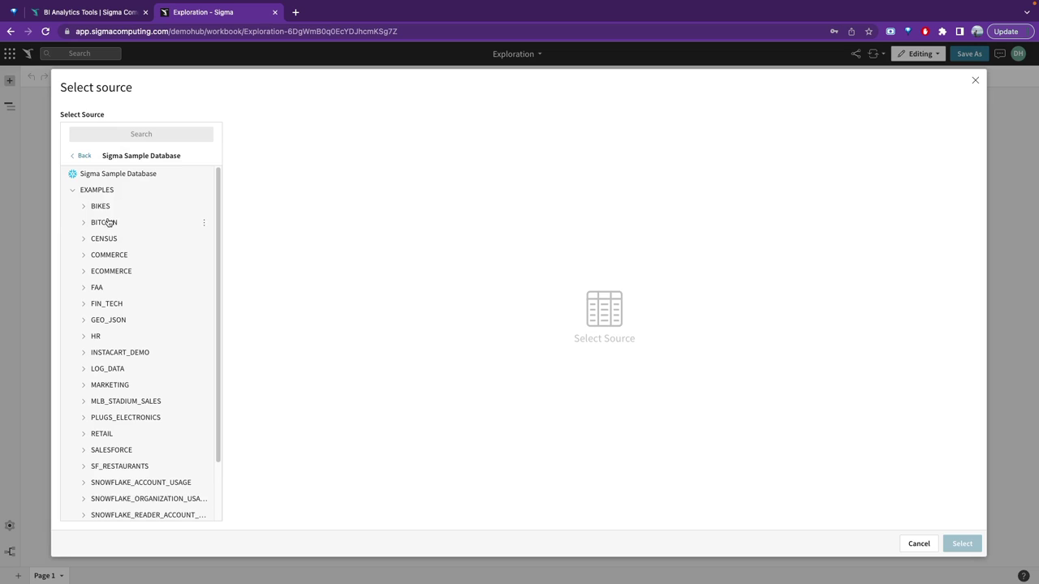
scroll(109, 222, down, 2)
click(89, 368)
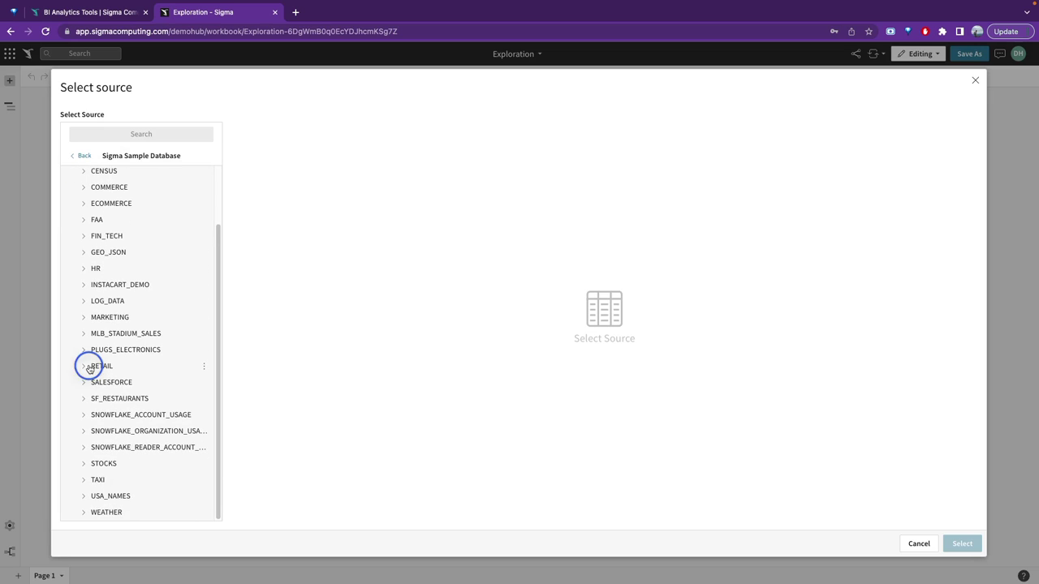
click(119, 382)
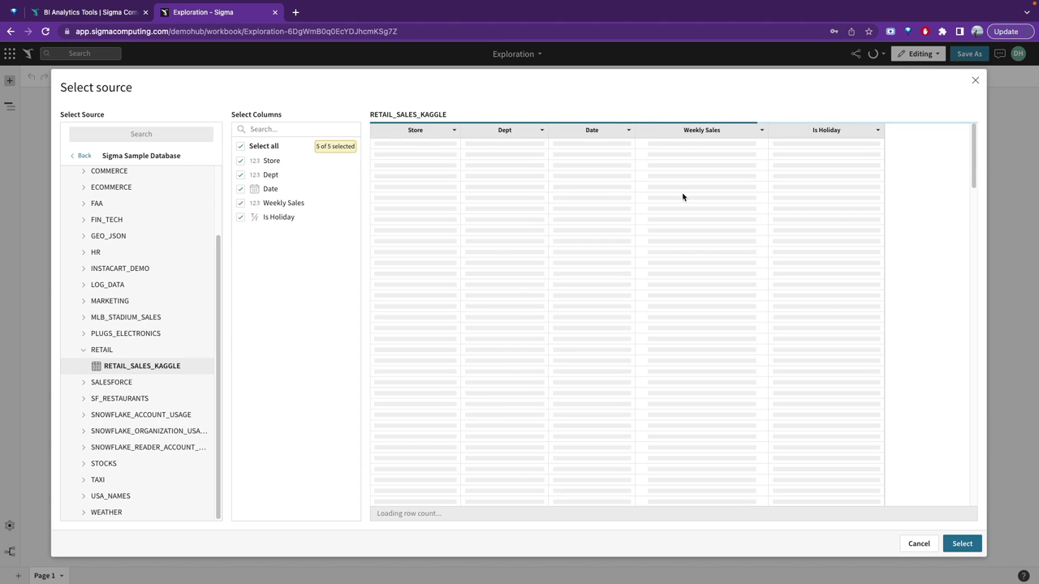
Insert the RETAIL_SALES_KAGGLE table, 421,570 rows by five columns, into the workbook.
click(960, 543)
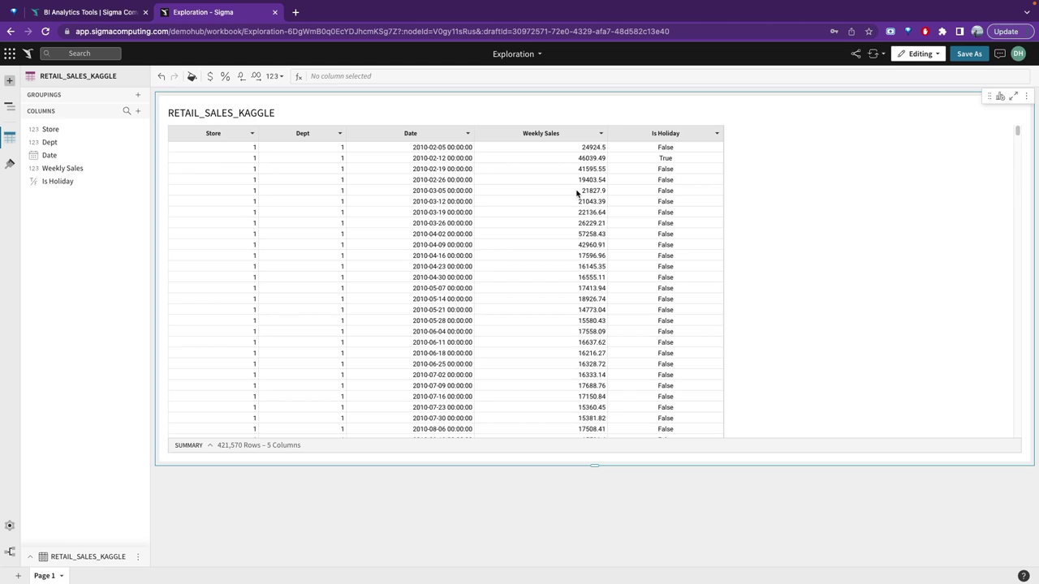
Duplicate Date, truncate the copy to Year, and narrow the Year of Date column.
click(464, 135)
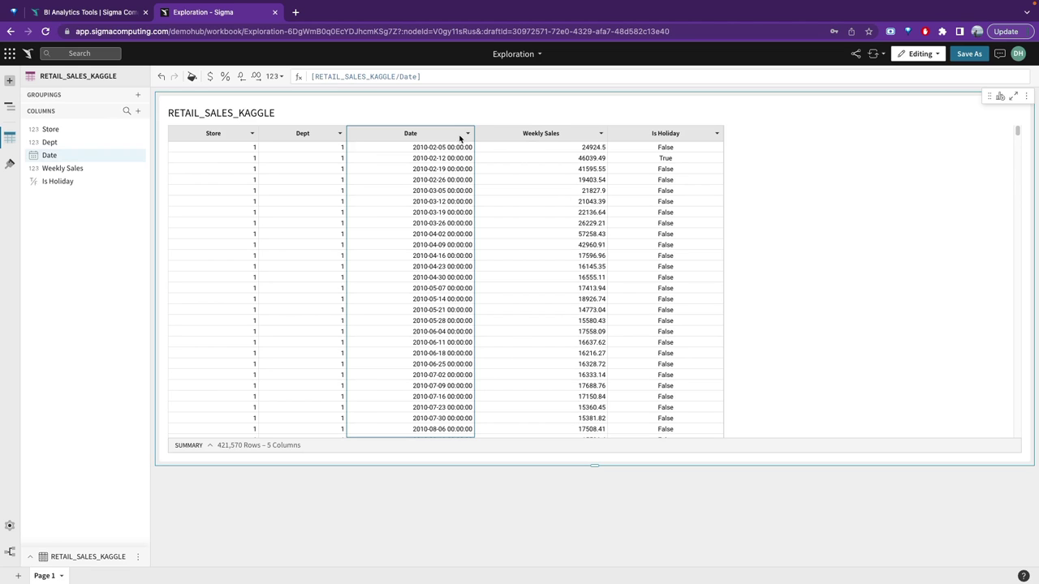
click(467, 133)
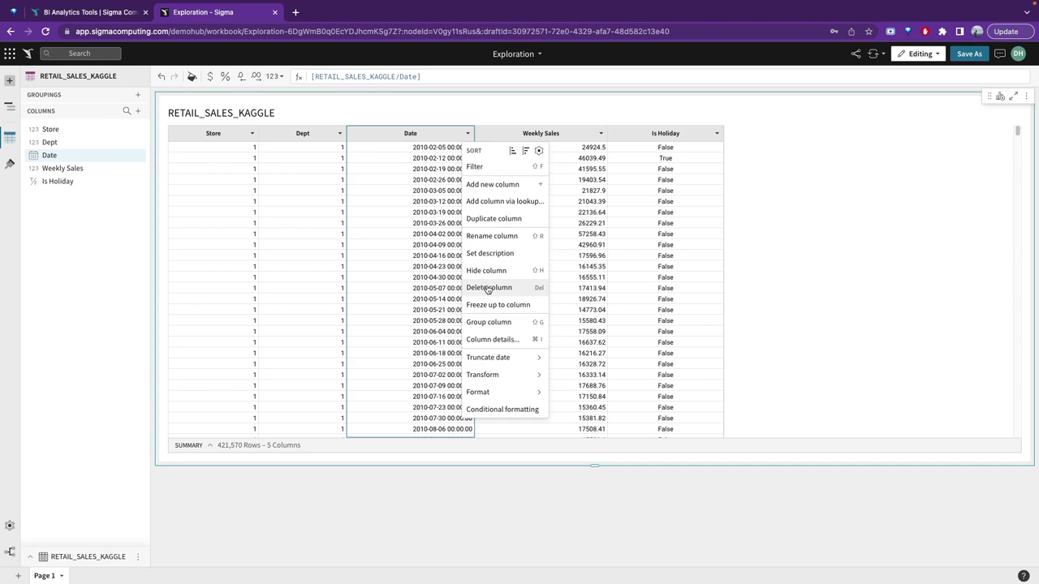
click(503, 221)
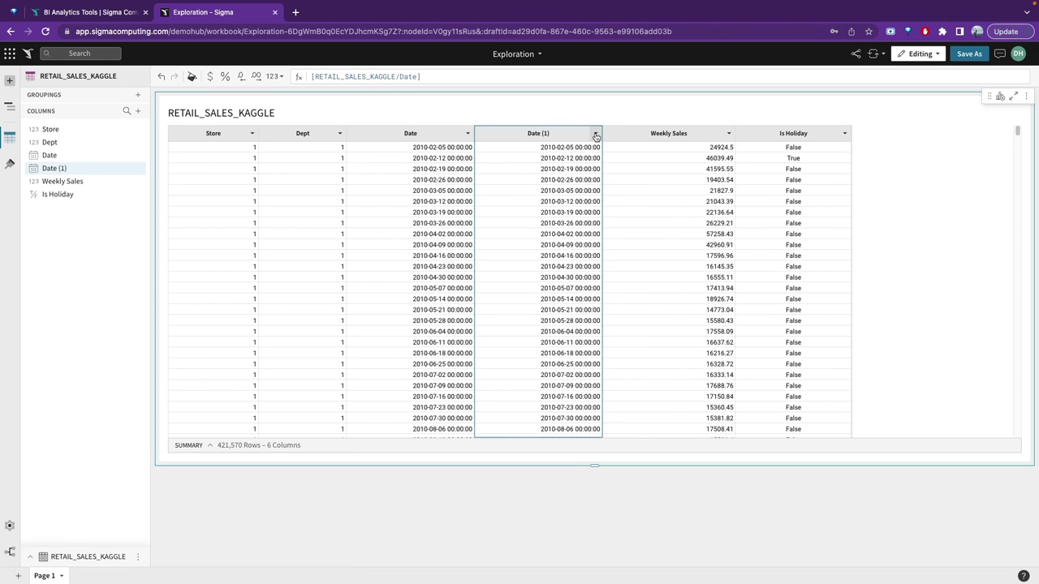
click(596, 133)
click(632, 363)
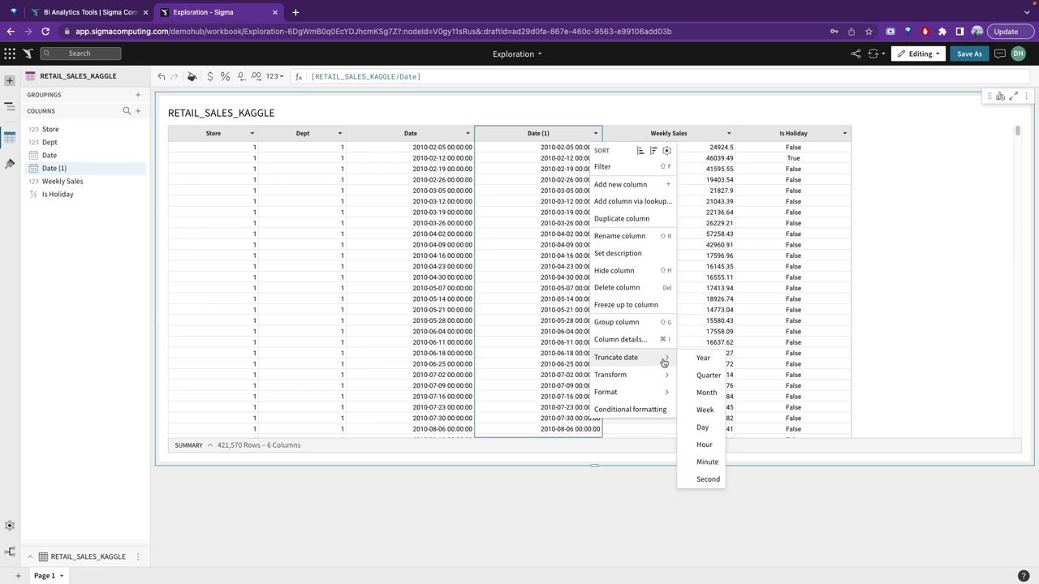
click(708, 362)
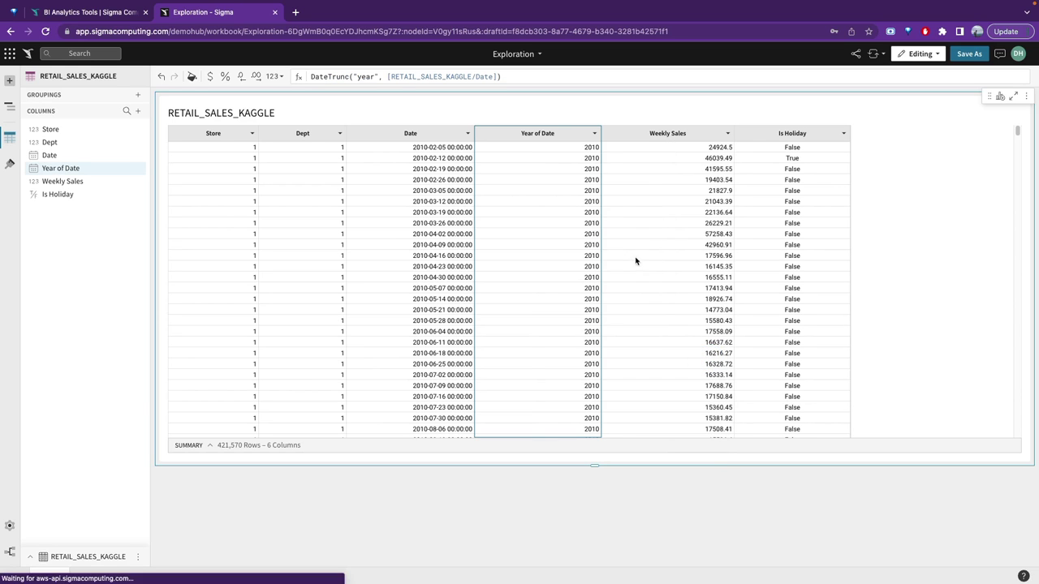
drag(581, 141, 537, 159)
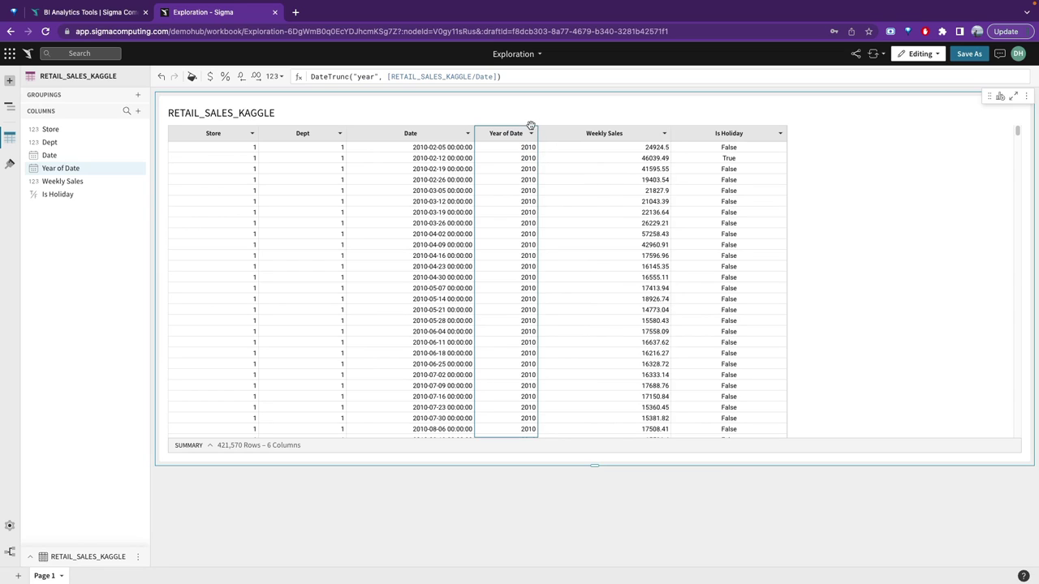
Duplicate Date and truncate the copy to Month, creating Month of Date.
click(441, 133)
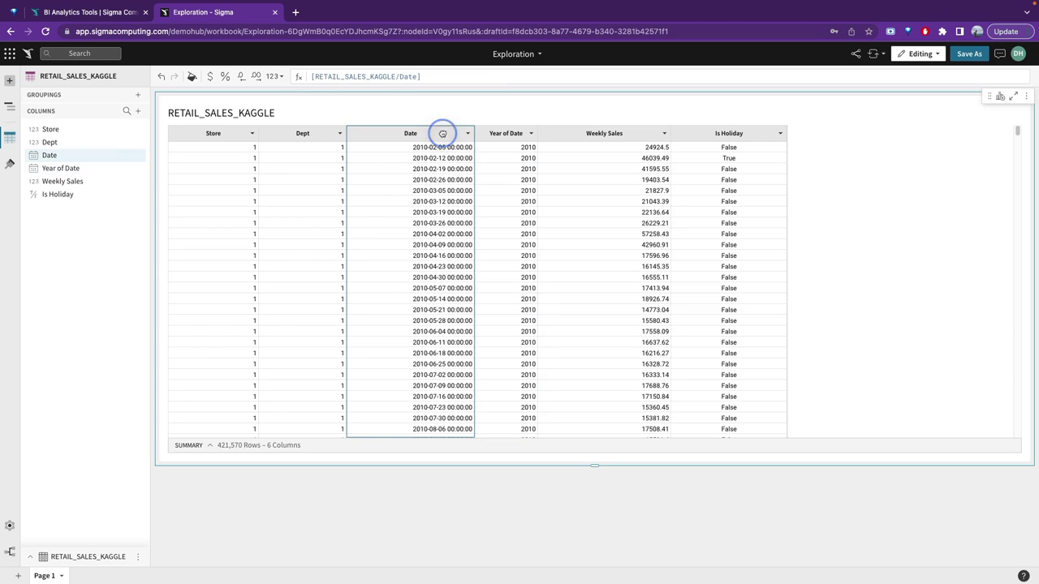
click(467, 133)
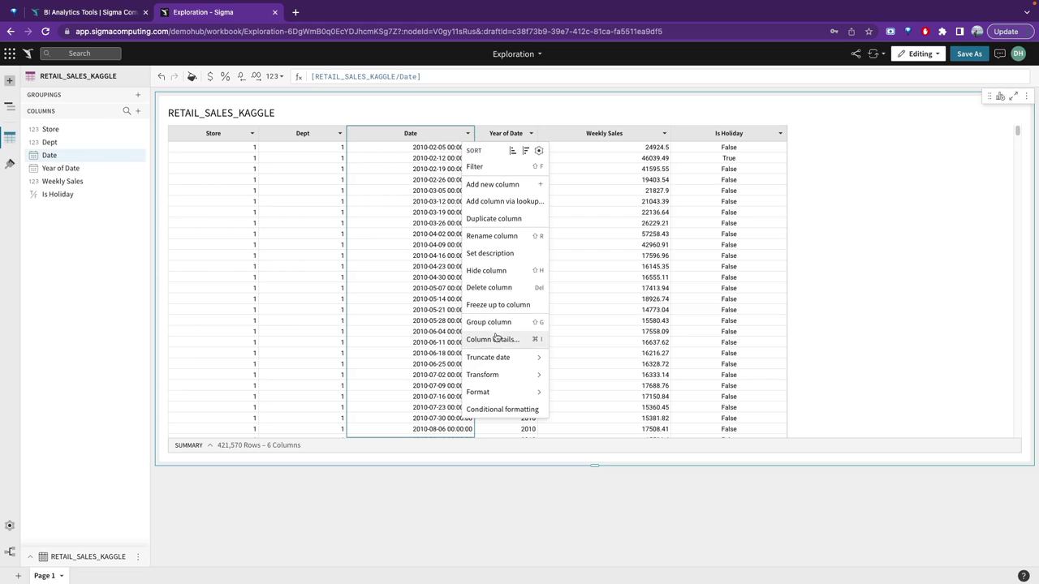
click(505, 226)
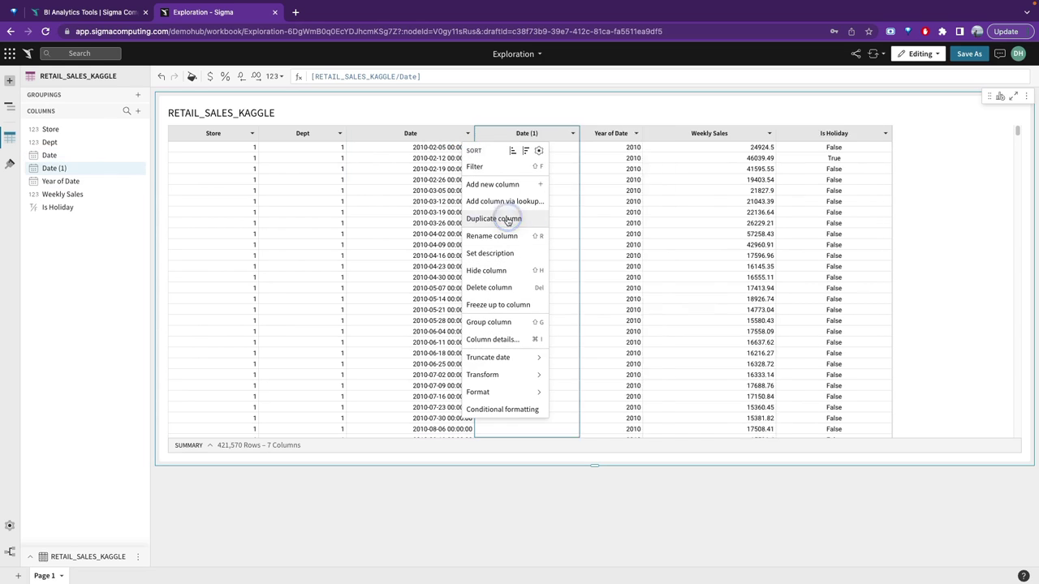
click(594, 134)
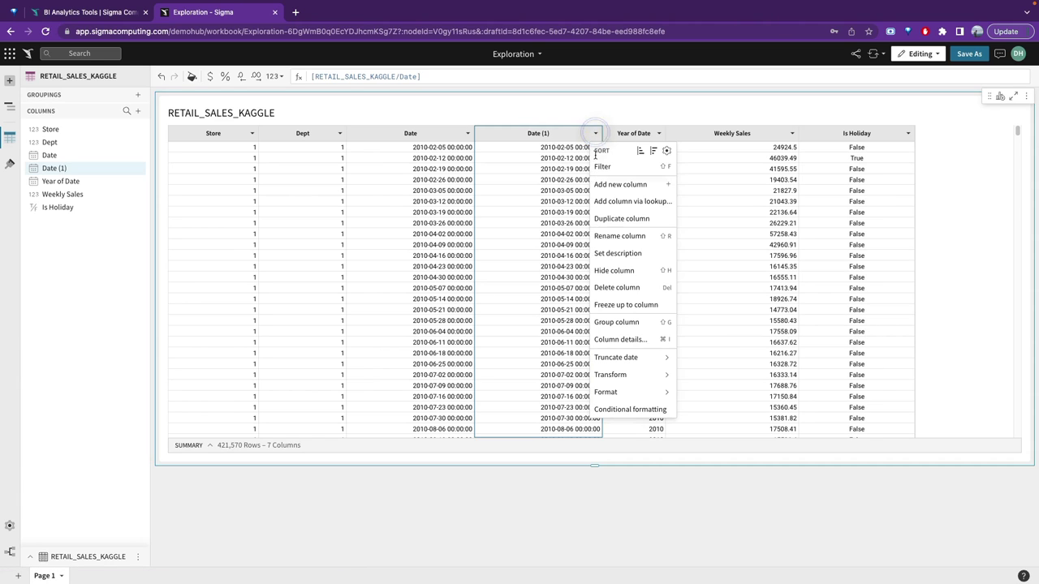
mouse_move(648, 359)
click(717, 390)
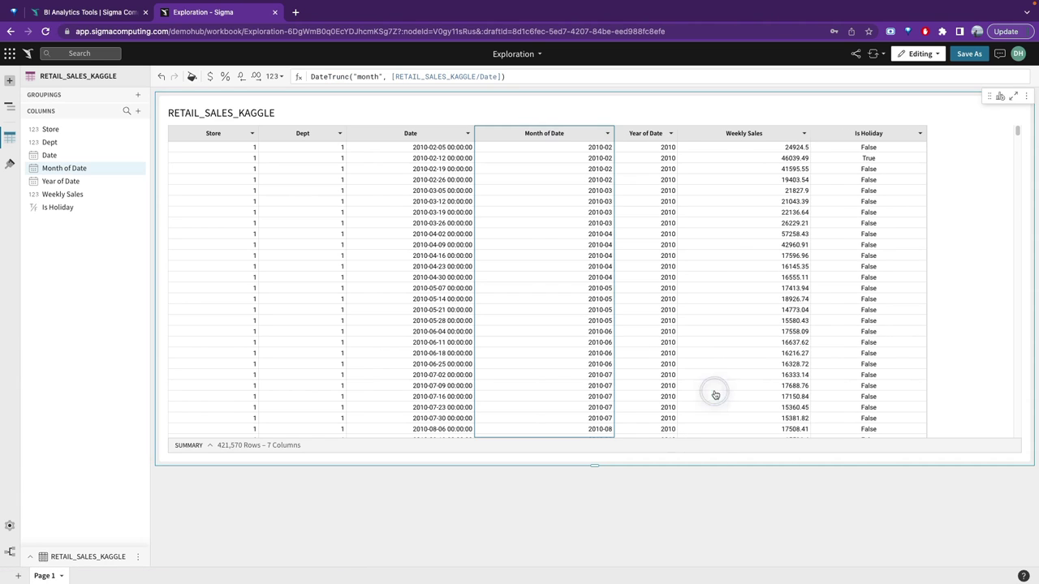
Duplicate Date again and truncate the copy to Quarter, creating Quarter of Date.
click(468, 134)
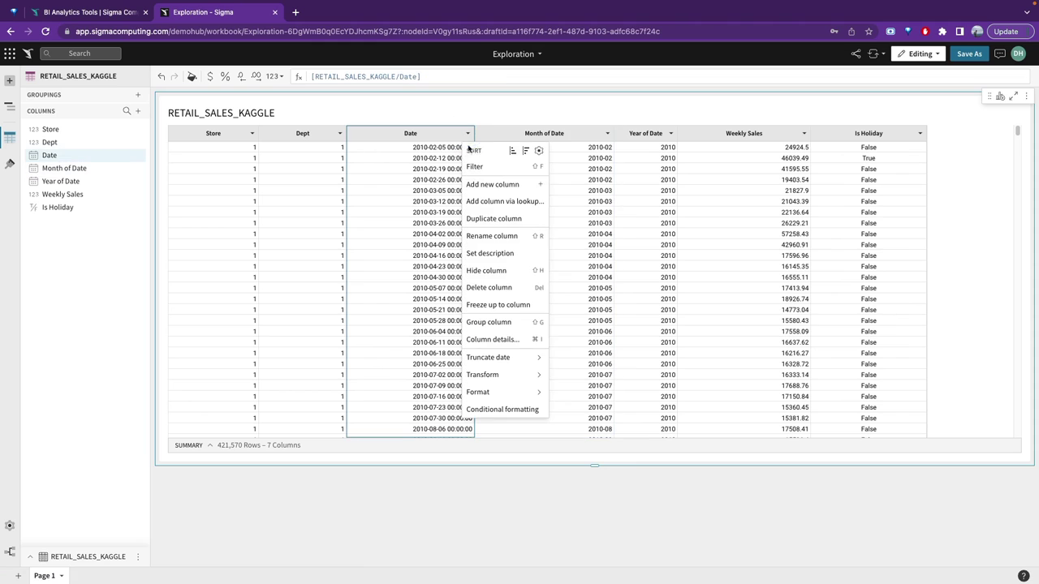
click(505, 219)
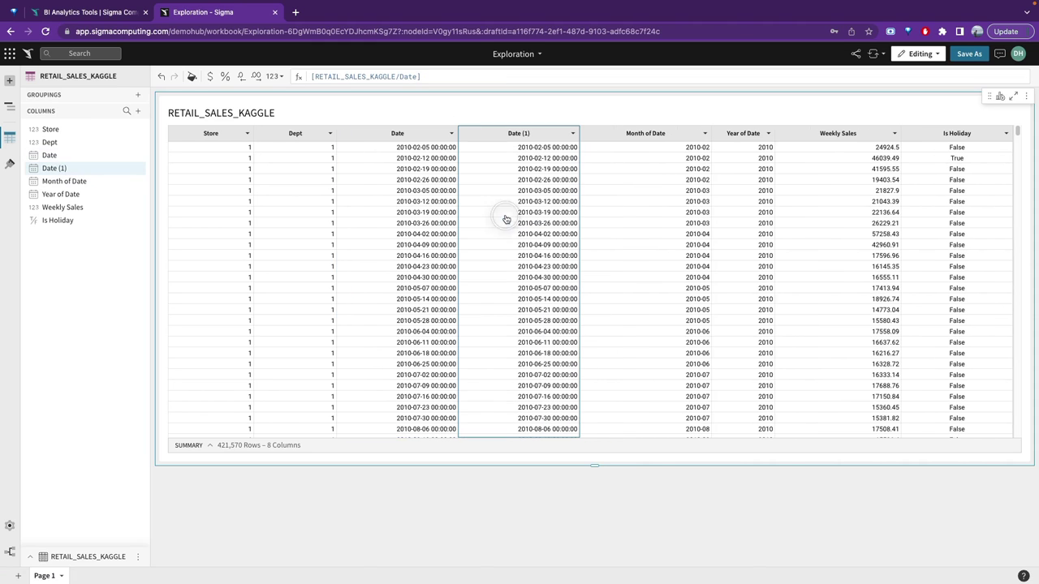
click(573, 134)
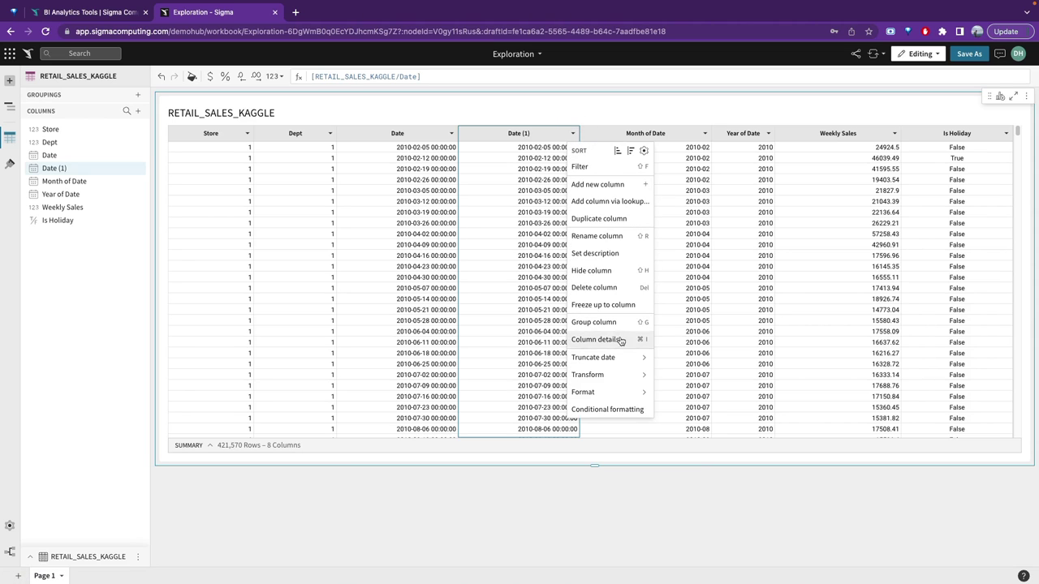
mouse_move(646, 377)
mouse_move(645, 358)
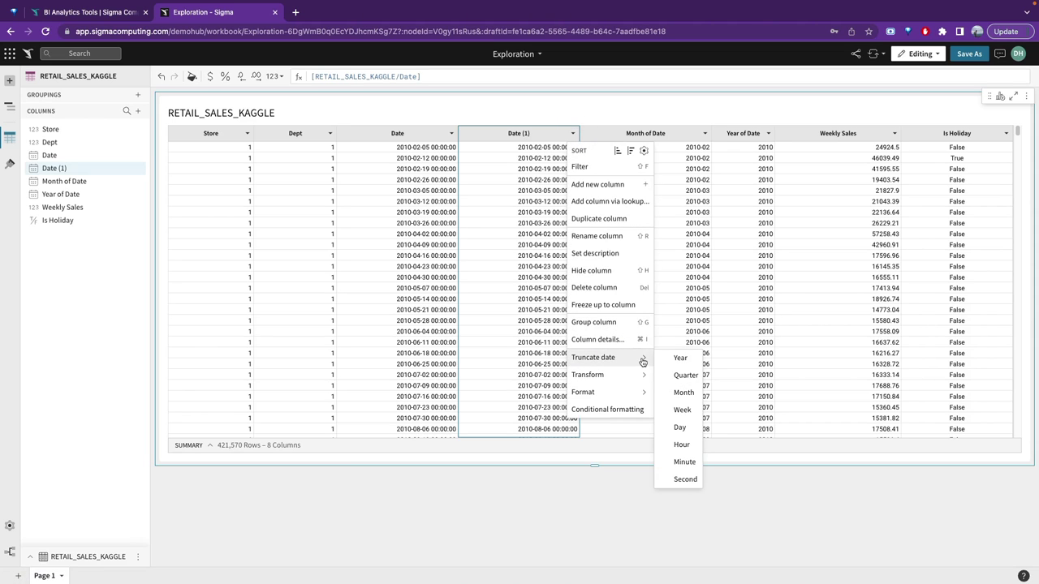
click(686, 375)
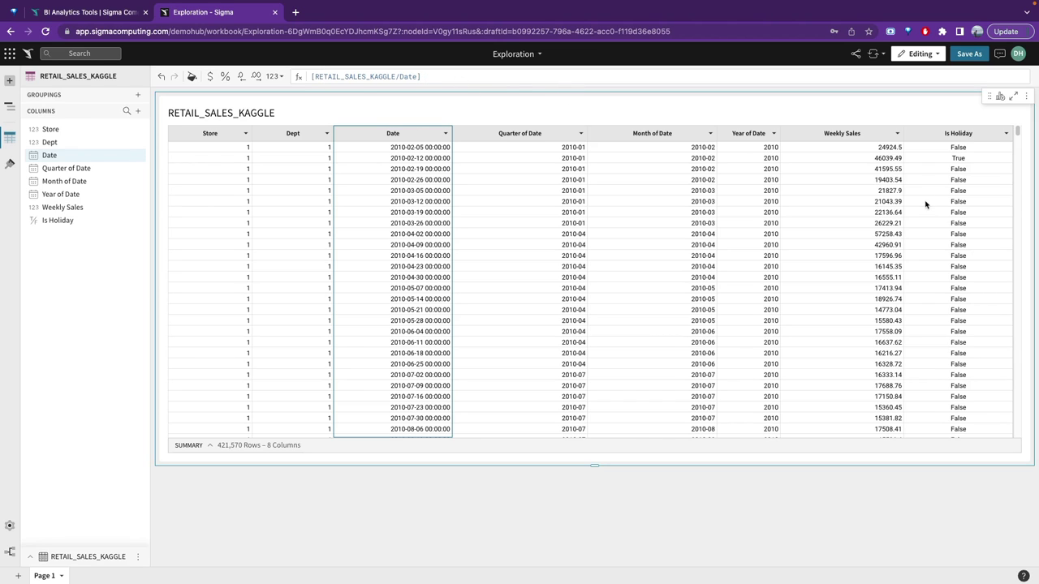
Duplicate Weekly Sales and append /2 to its formula, creating the Calc column.
click(897, 134)
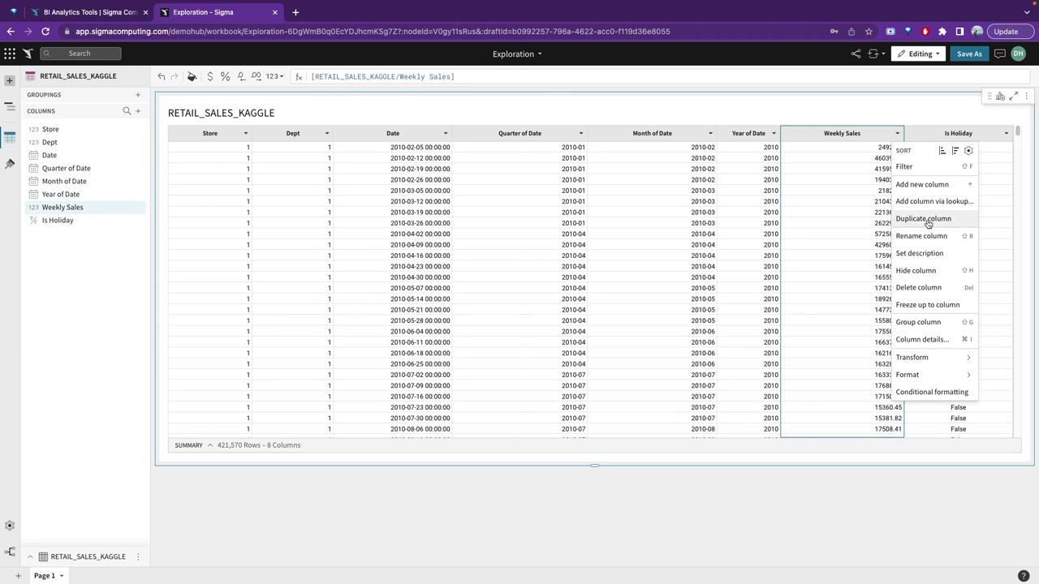
click(913, 218)
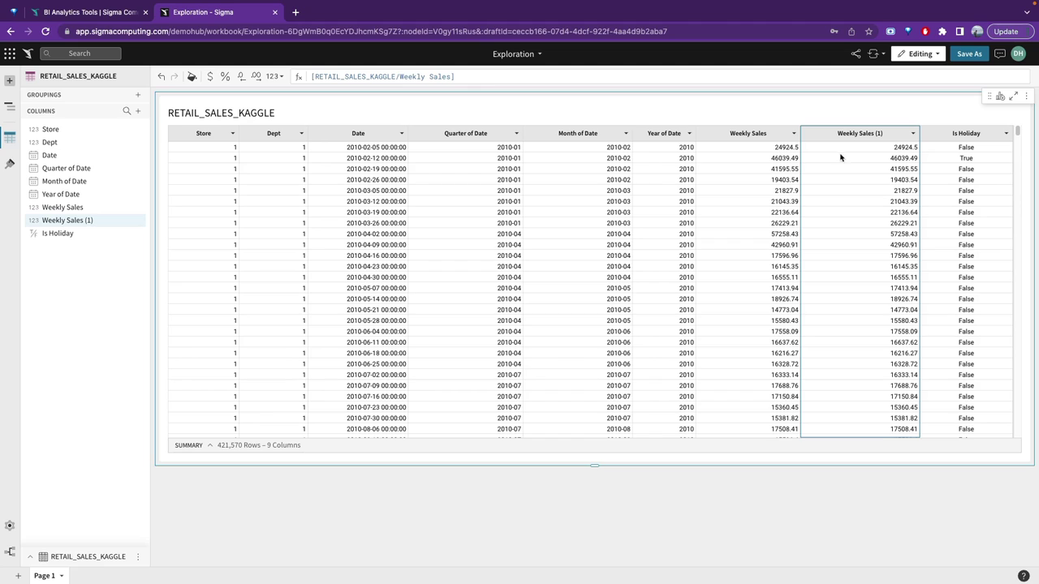
click(480, 76)
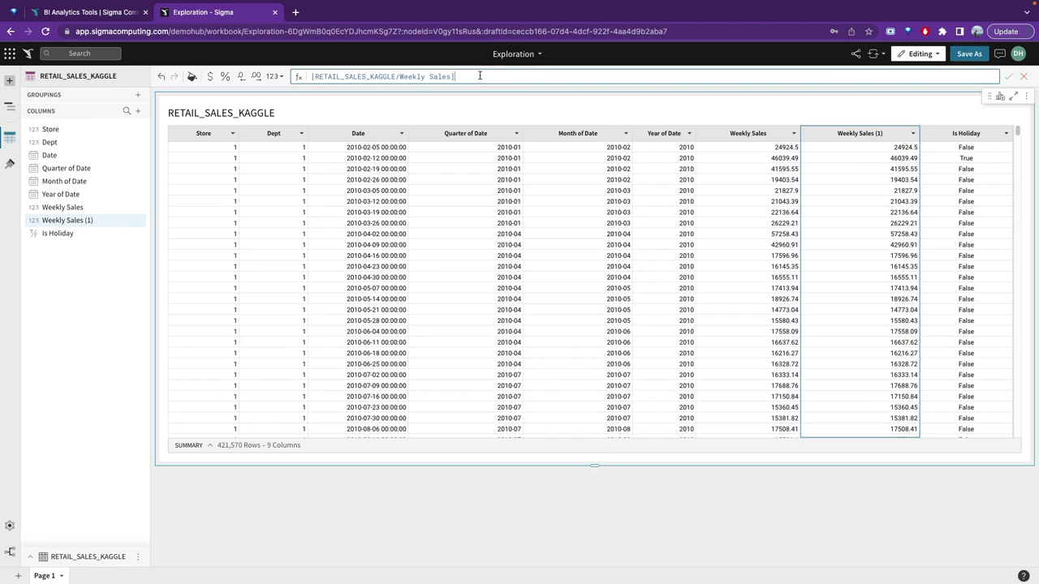
text(/2)
key(Return)
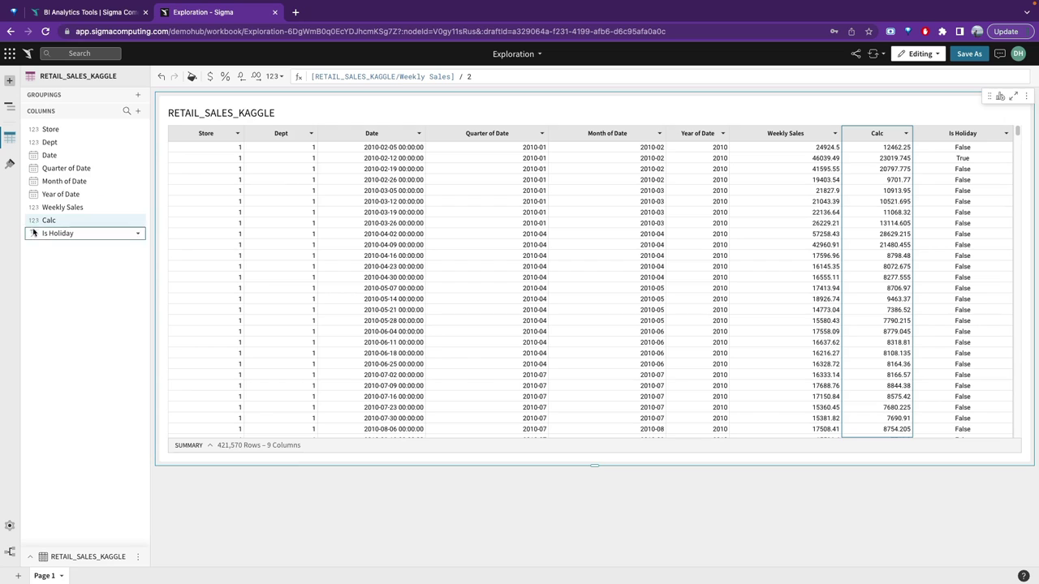
click(138, 95)
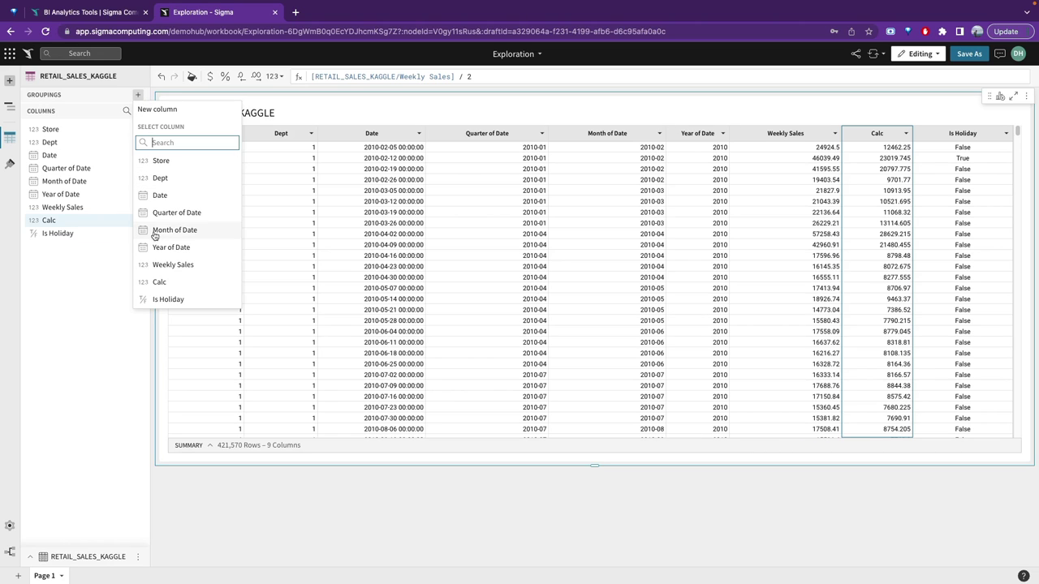
click(107, 277)
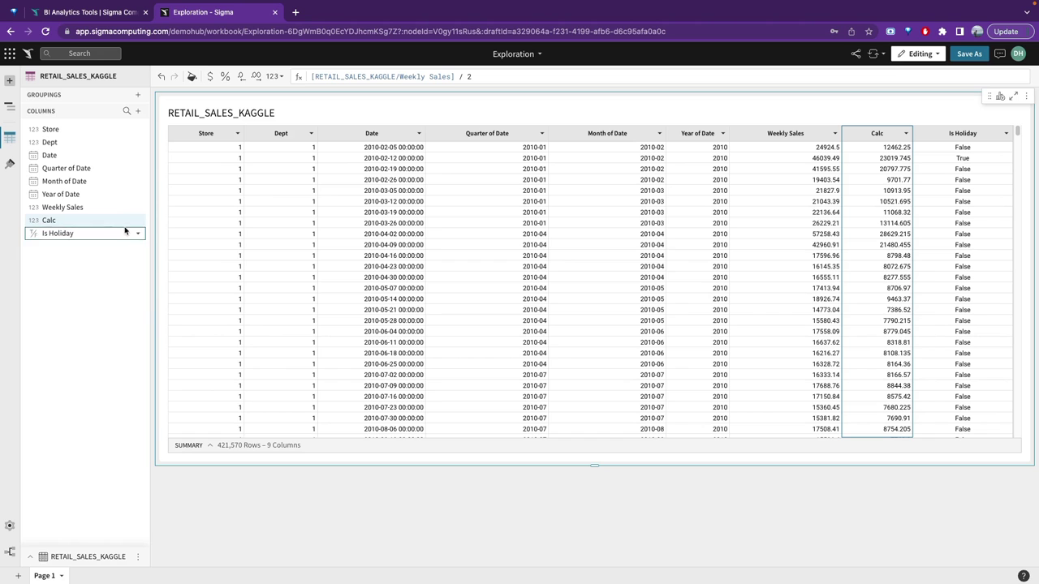
Save the workbook as My Workbook and drag the table shorter to show fewer rows.
click(973, 57)
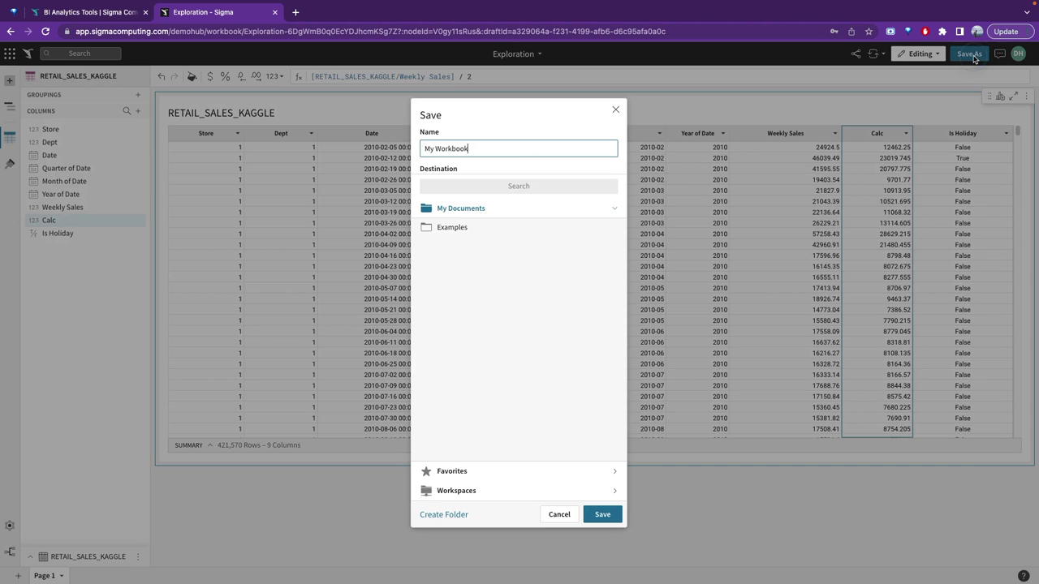
key(Return)
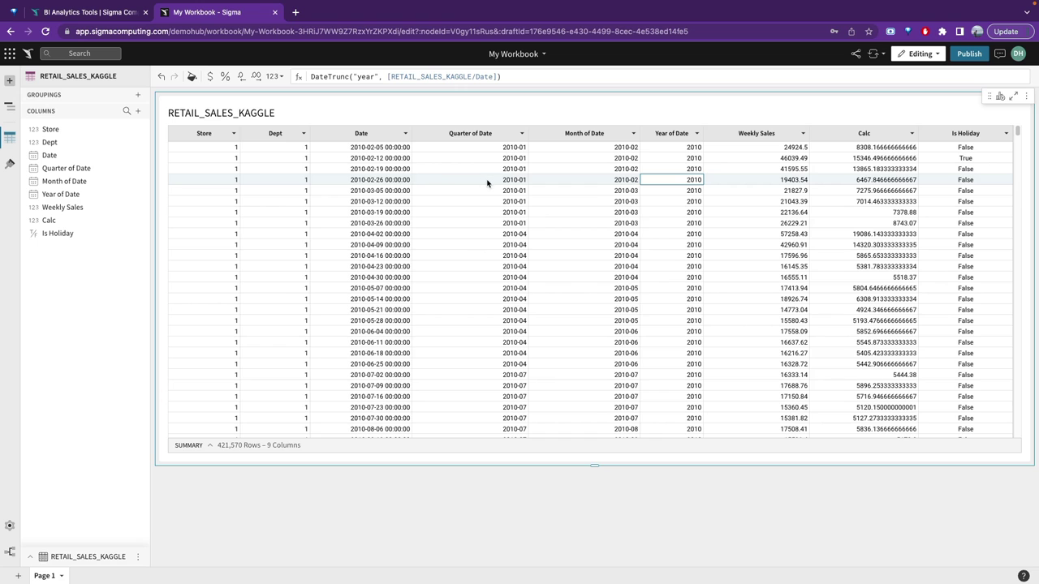
drag(346, 464, 352, 289)
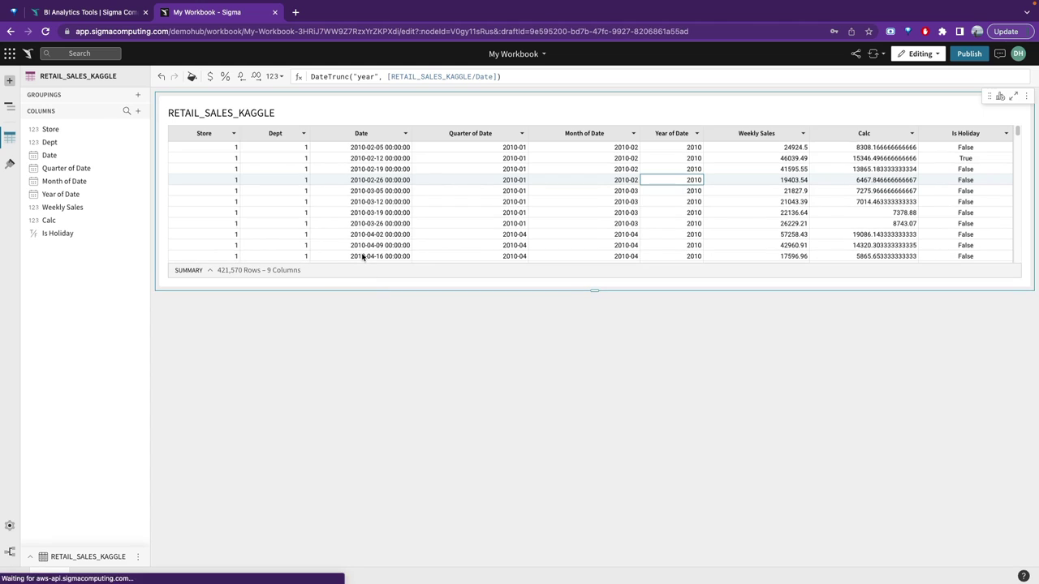
Add a child pivot table with Year of Date rows, Quarter of Date columns and summed Weekly Sales.
click(1000, 96)
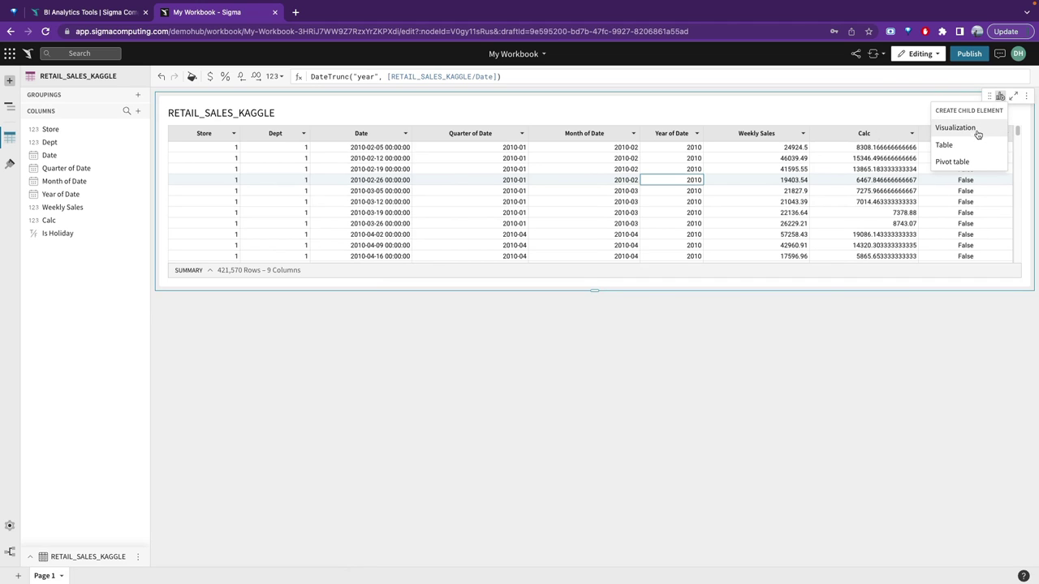
click(973, 162)
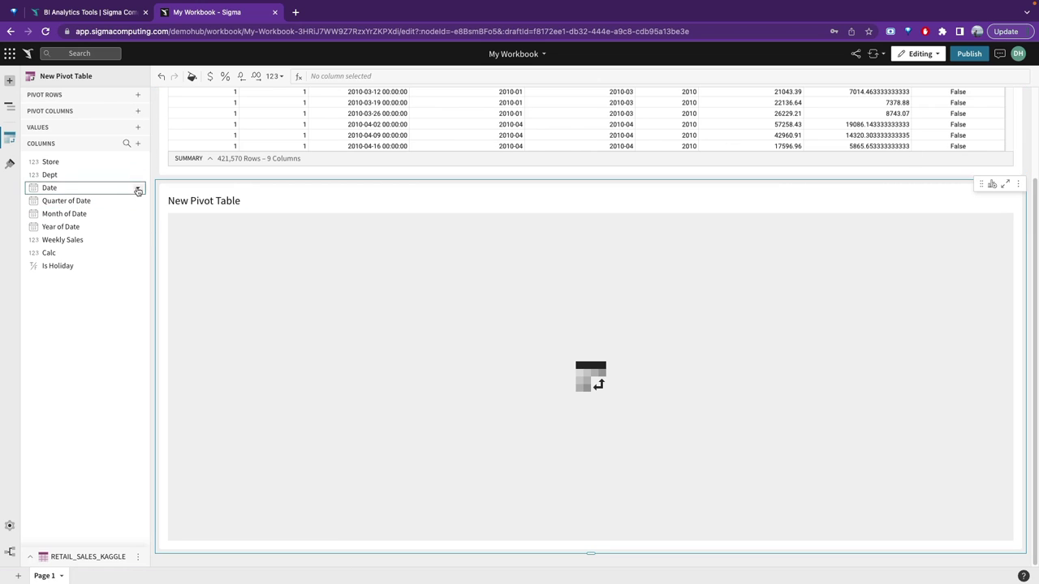
click(135, 95)
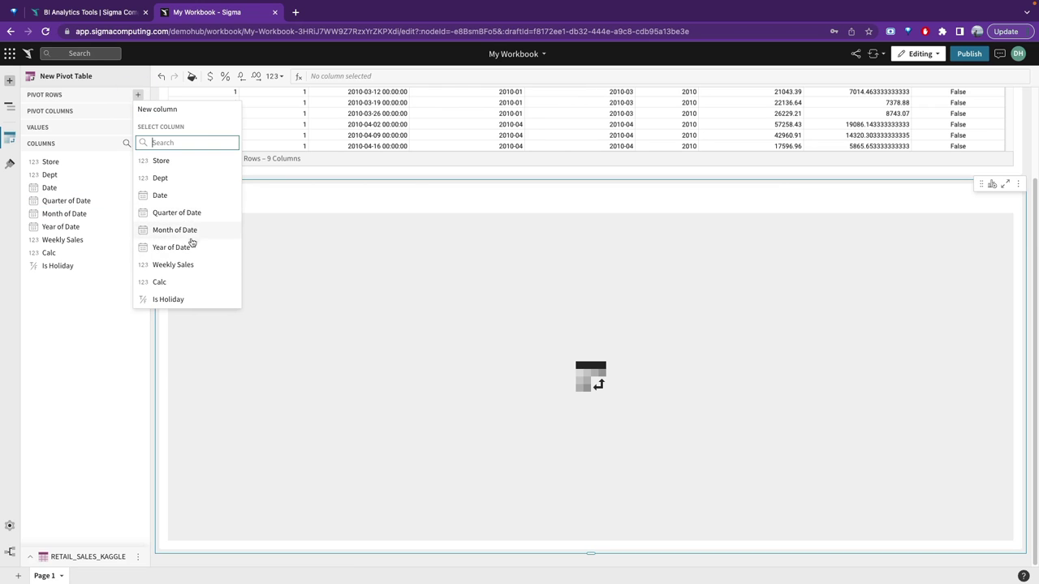
click(190, 244)
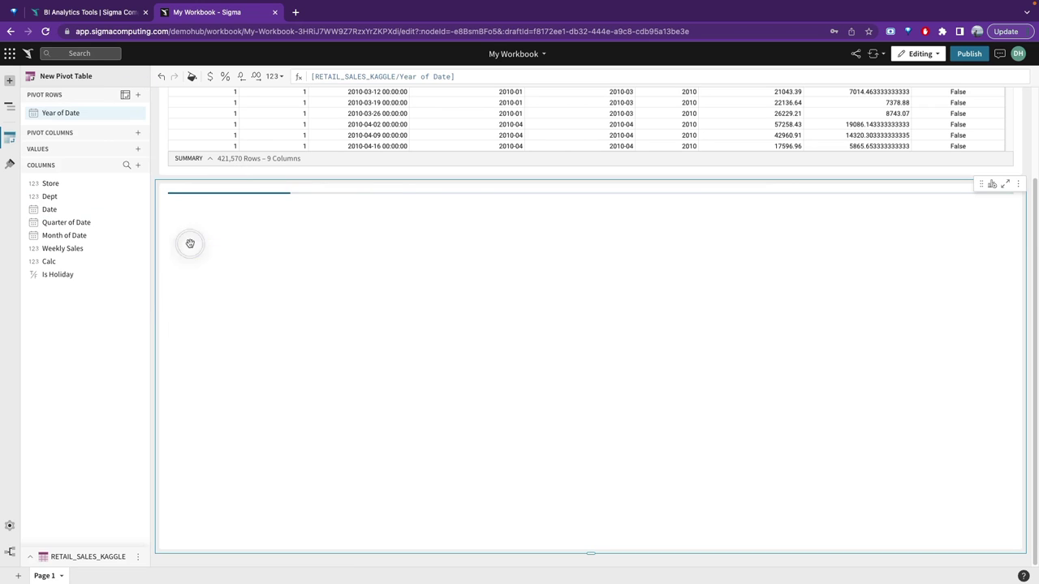
click(136, 134)
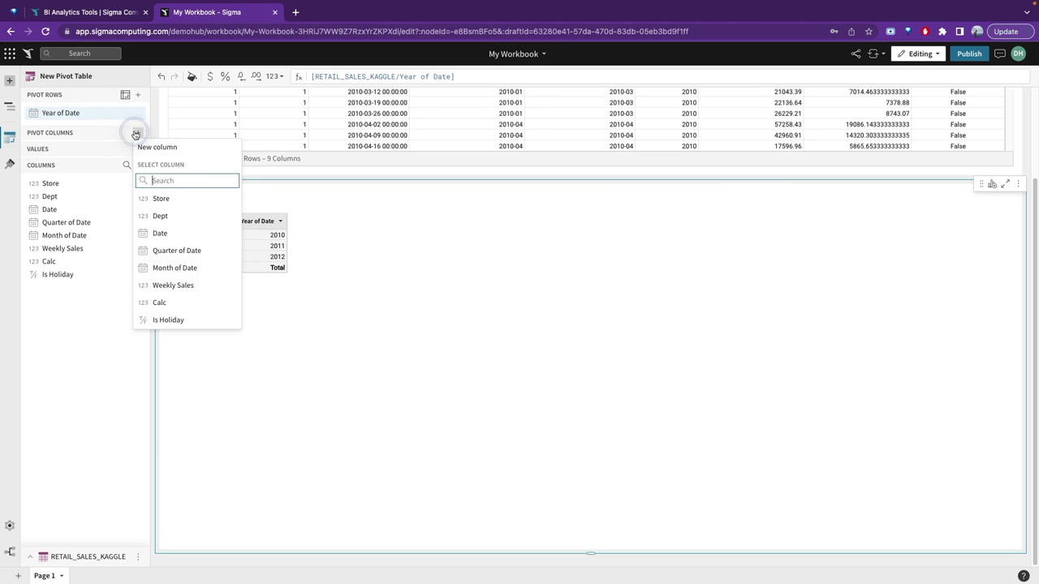
click(182, 249)
click(138, 171)
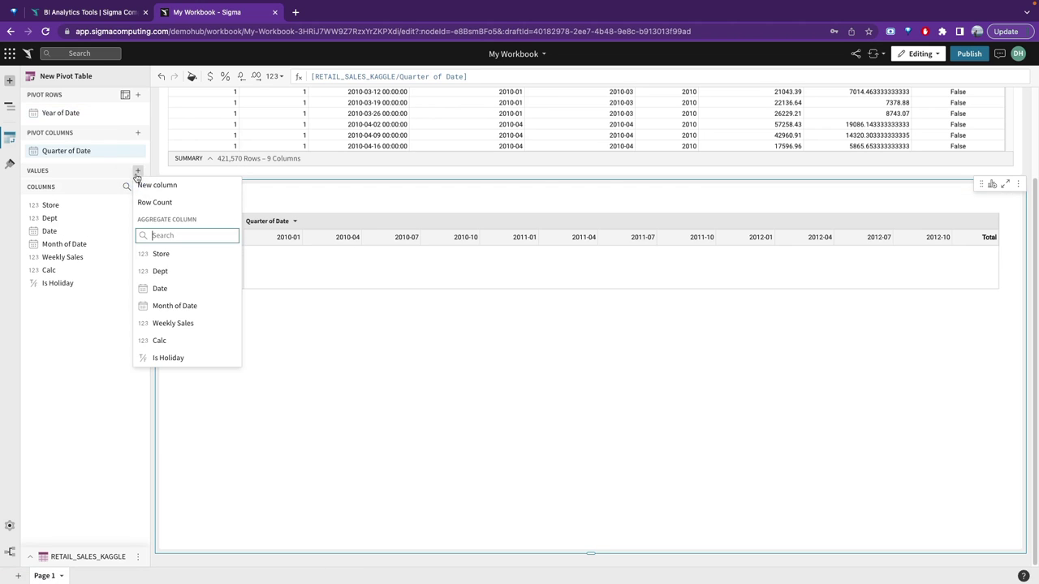
click(185, 322)
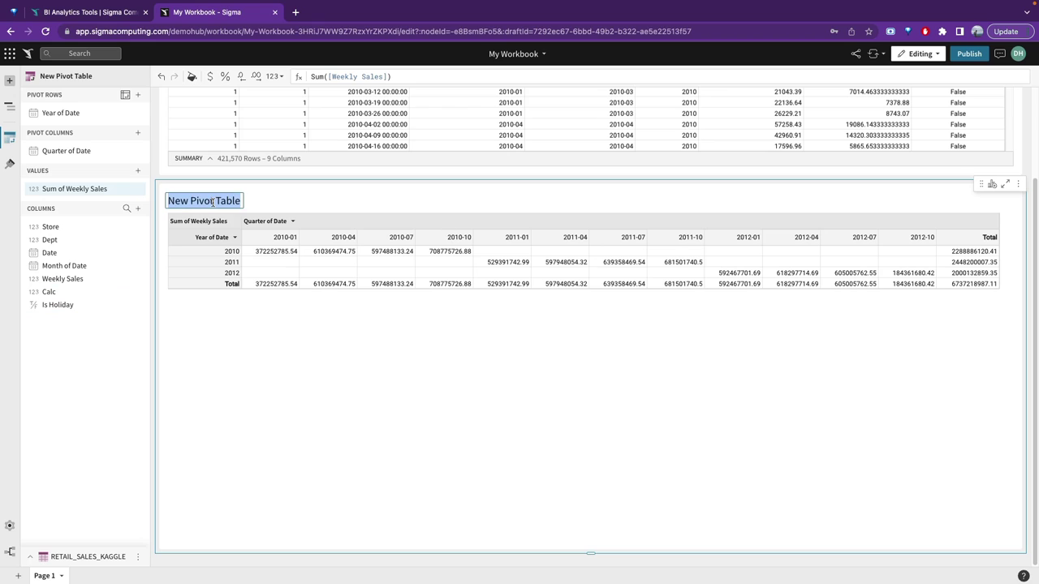
Title the new pivot 'Sales Pivot'.
text(Sales Pivot)
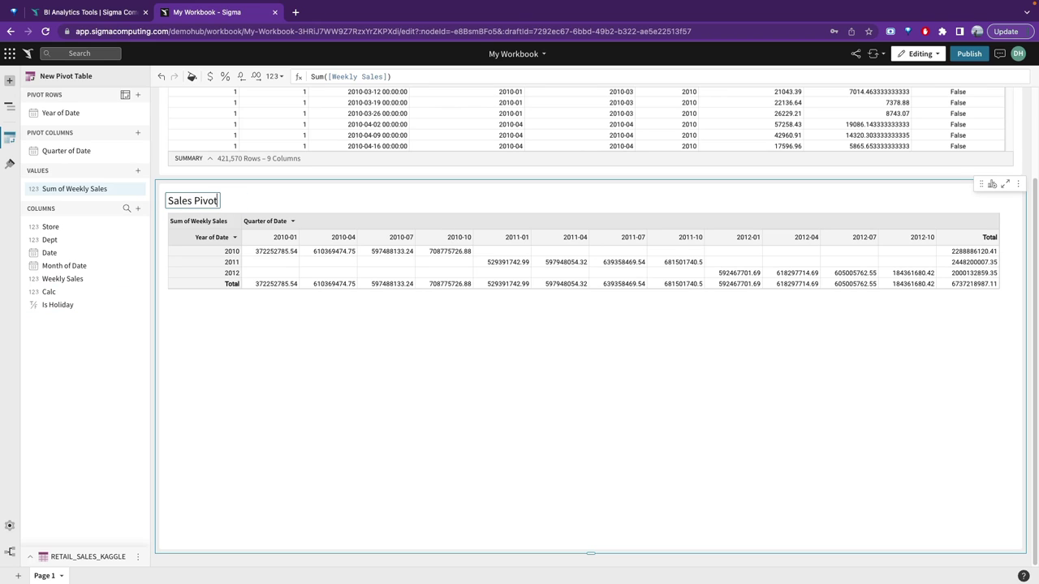
key(Return)
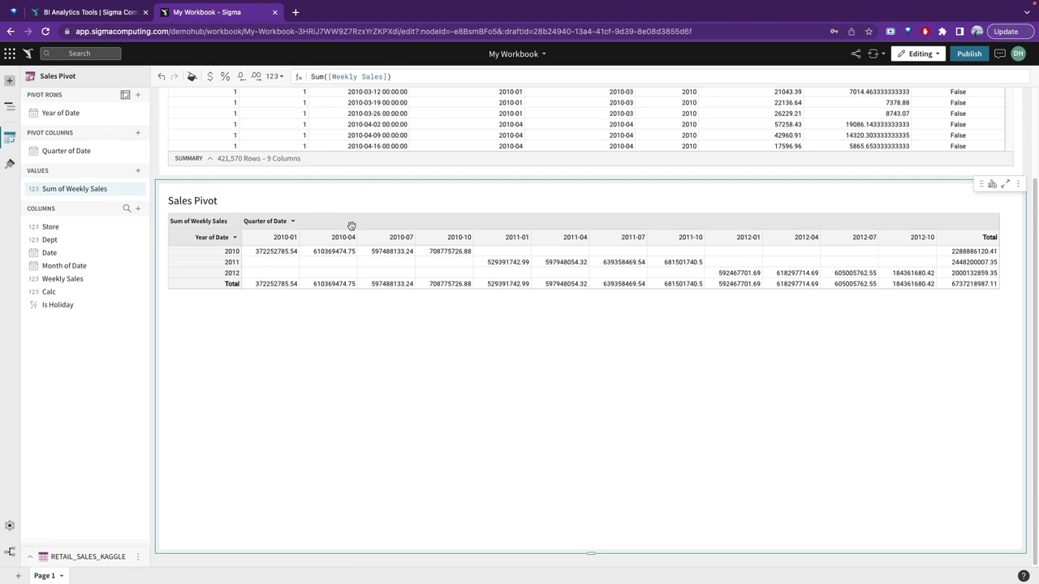
mouse_move(892, 4)
click(873, 55)
click(883, 54)
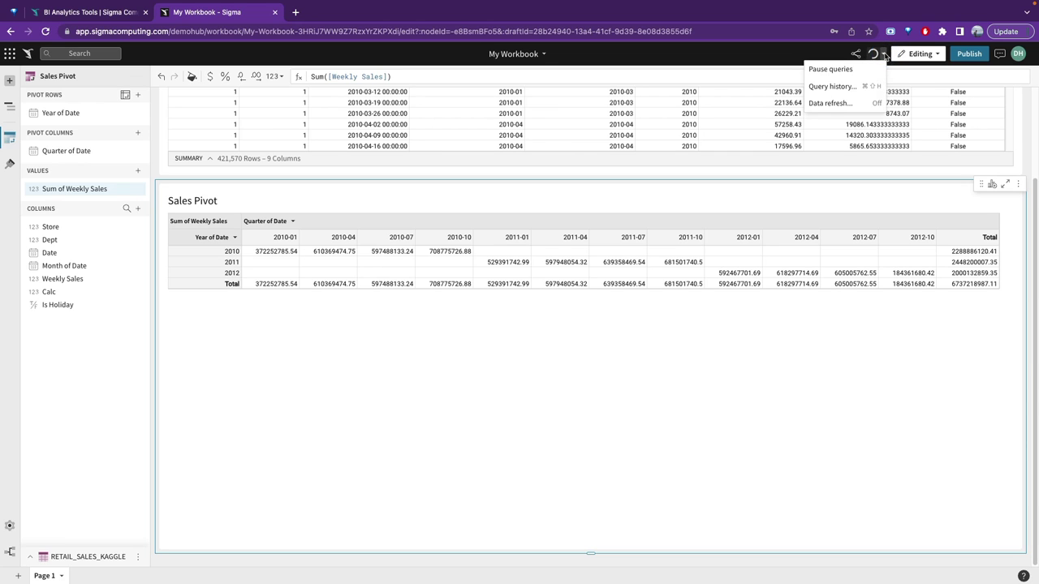
click(848, 87)
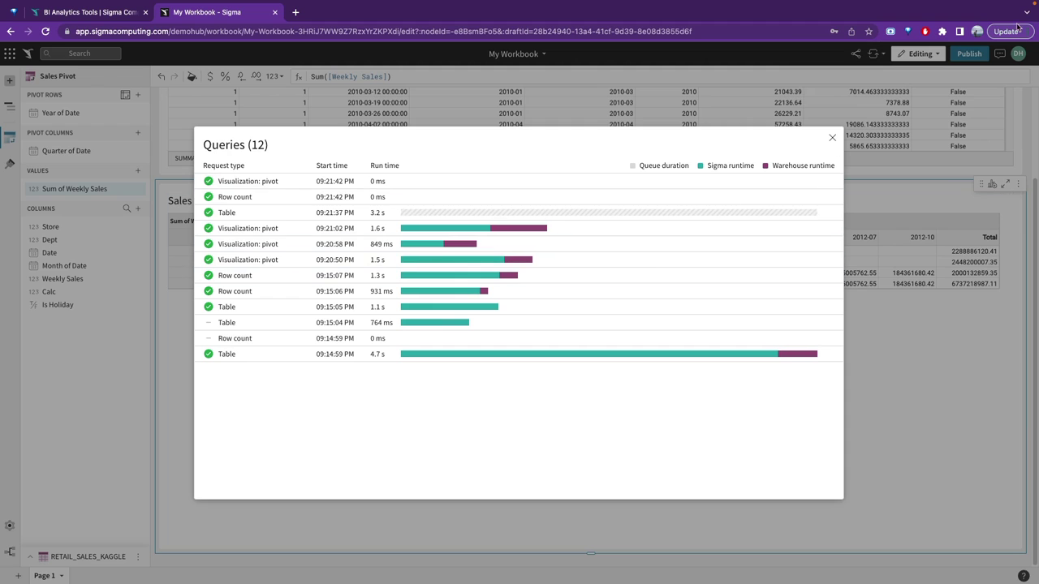
mouse_move(447, 246)
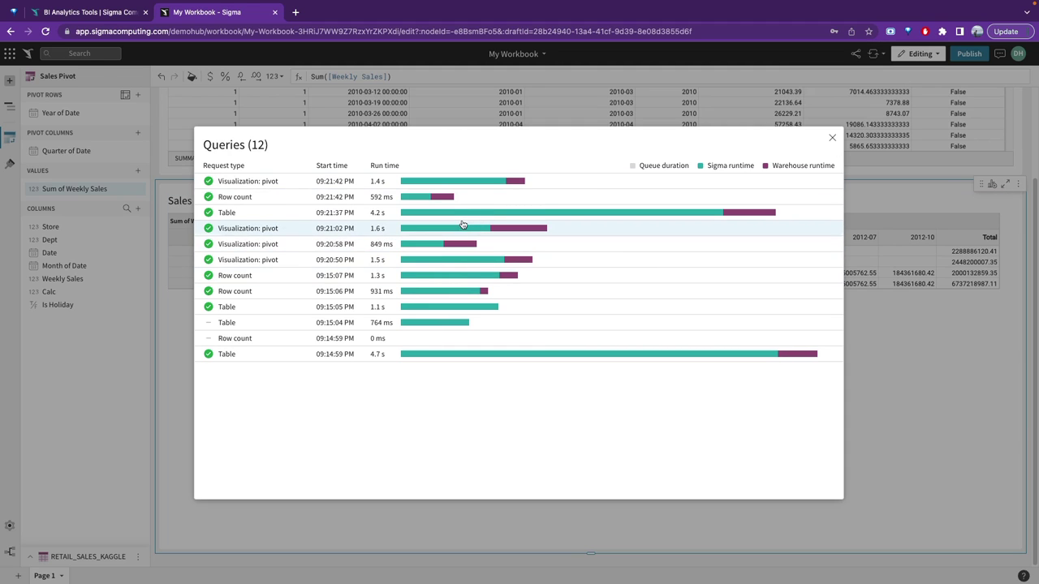
click(461, 212)
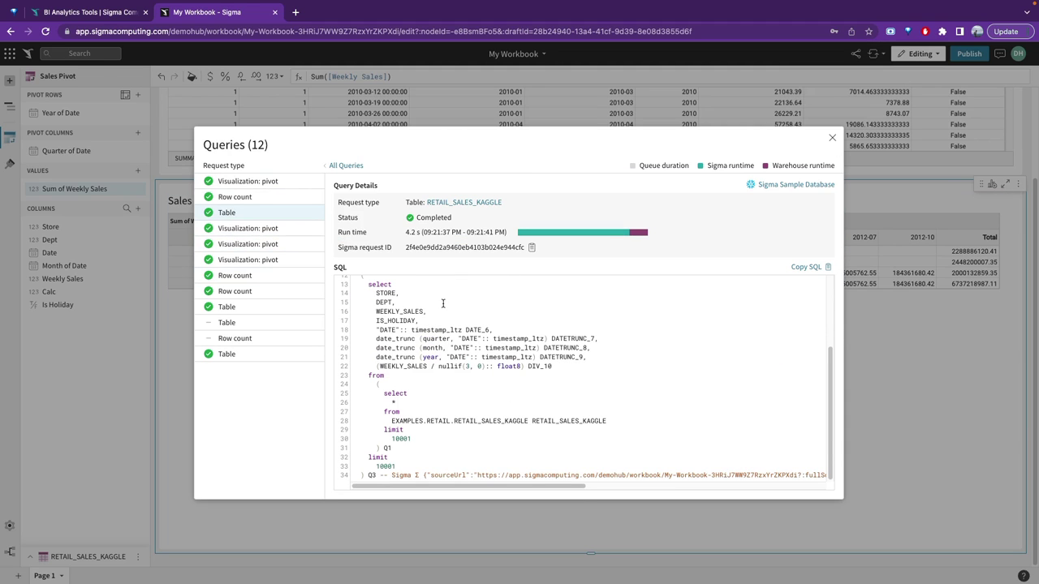
scroll(444, 303, up, 3)
scroll(426, 377, down, 2)
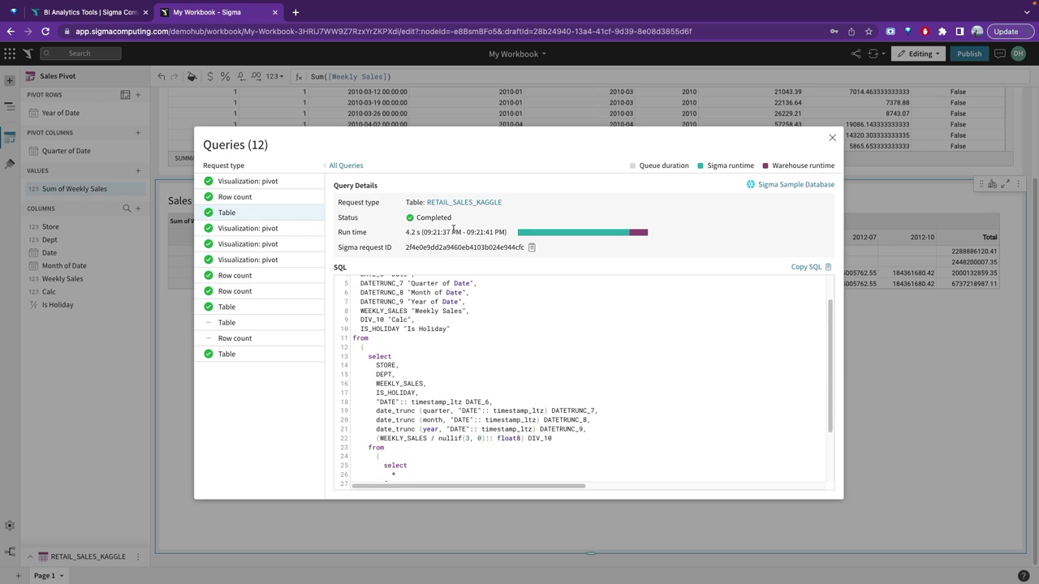
scroll(455, 370, down, 3)
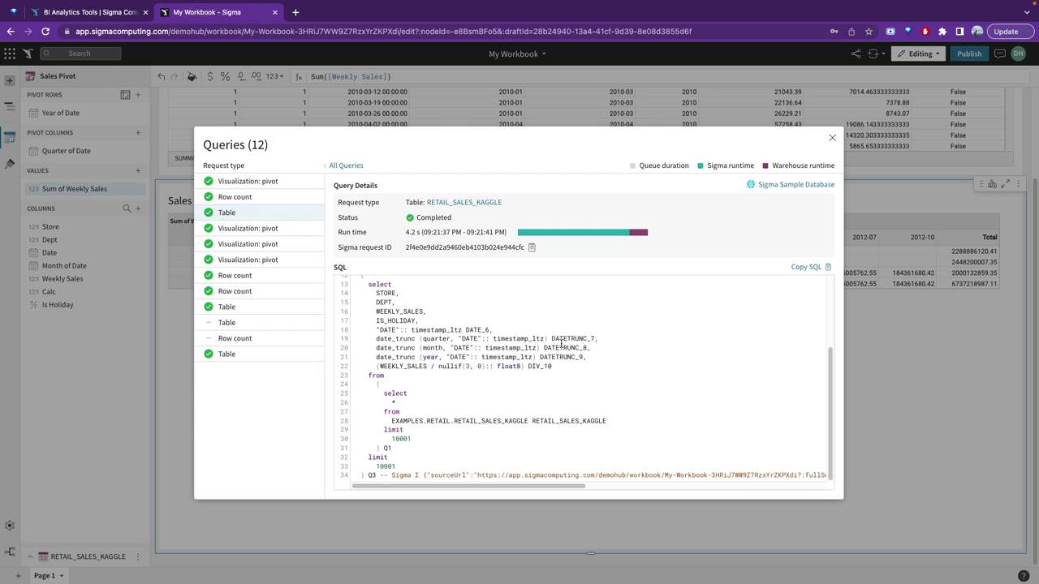
click(831, 139)
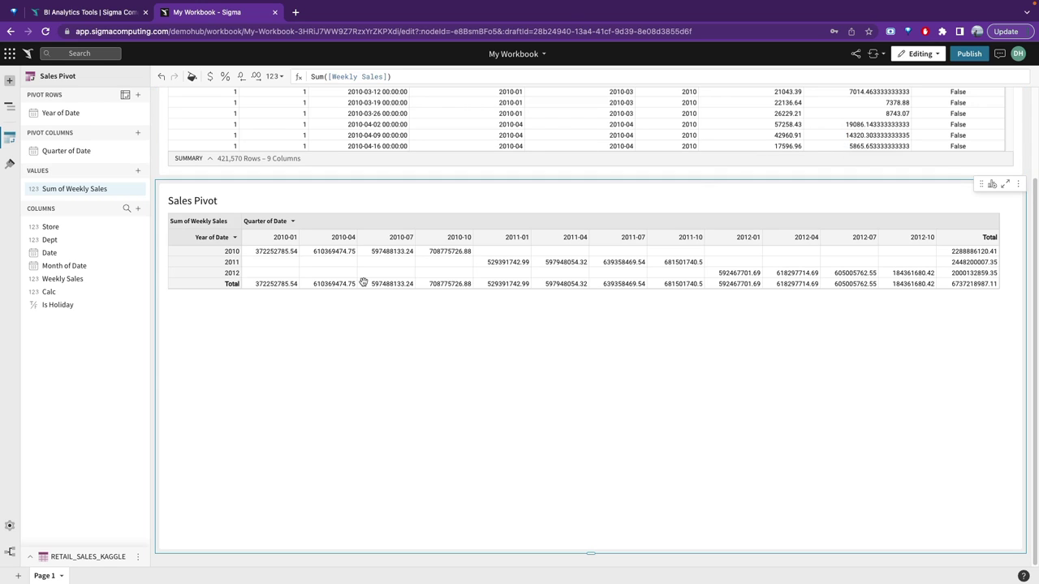
Drill down the pivot's 2012 row by Dept.
click(233, 272)
right_click(232, 272)
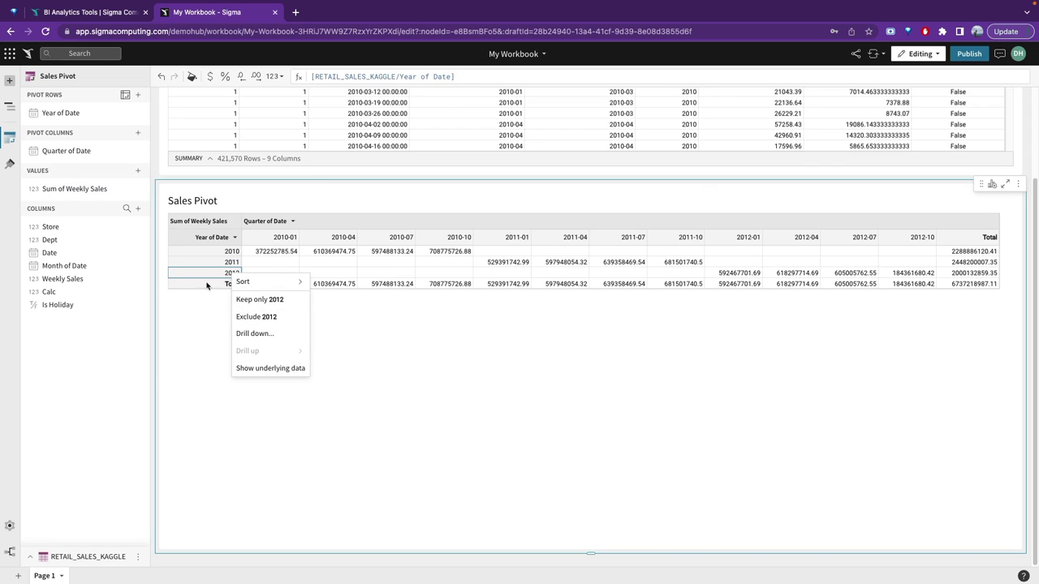
click(205, 315)
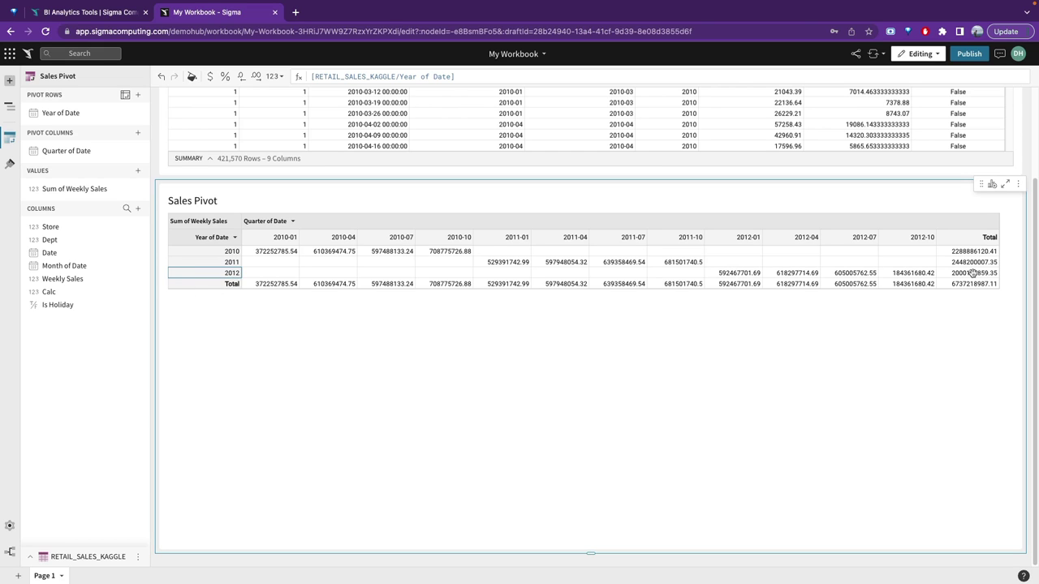
right_click(227, 273)
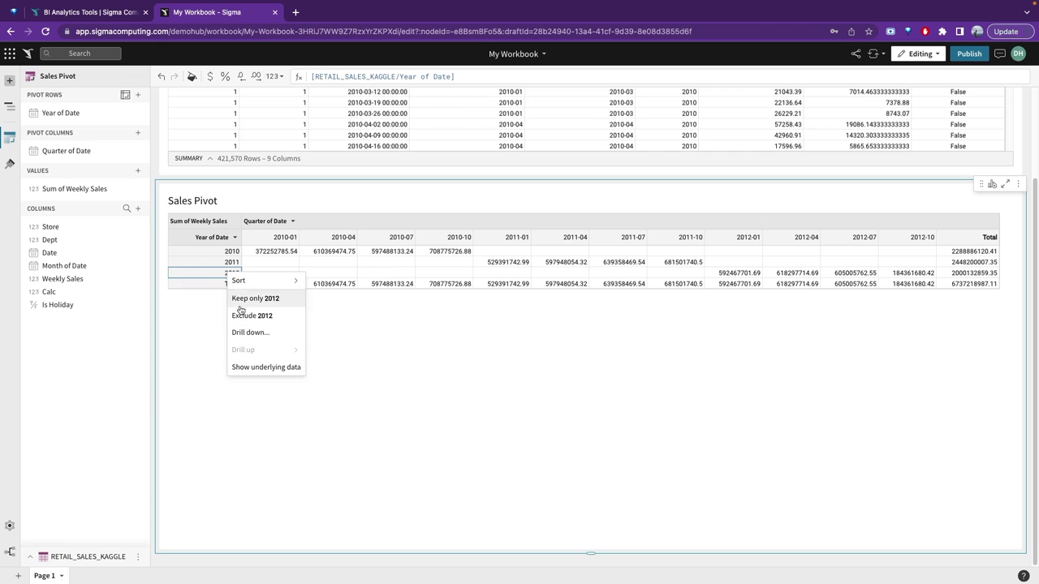
click(250, 332)
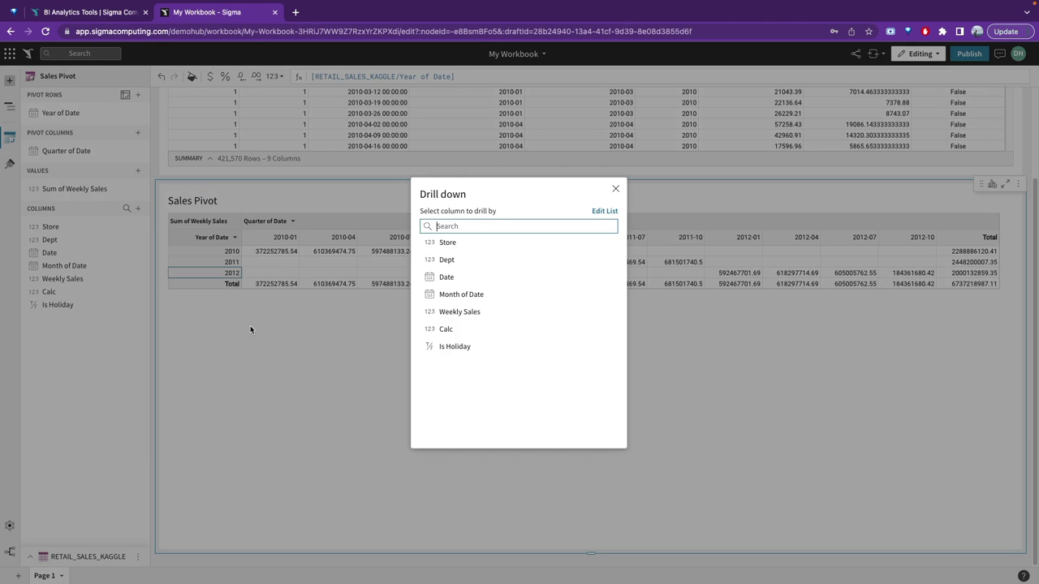
click(482, 261)
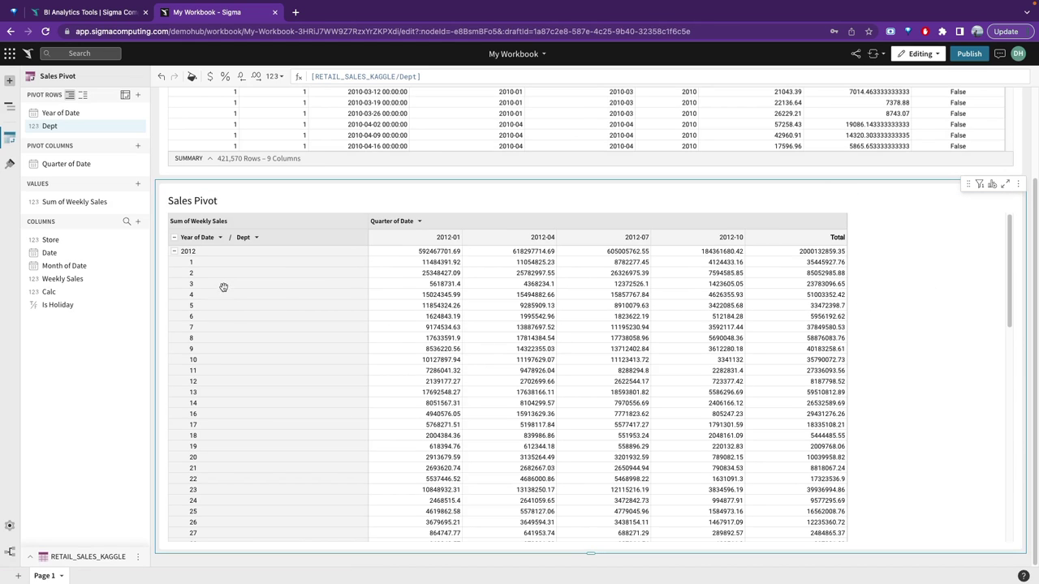
Collapse the 2012 Dept breakdown into a single row.
scroll(403, 320, down, 1)
scroll(406, 317, down, 5)
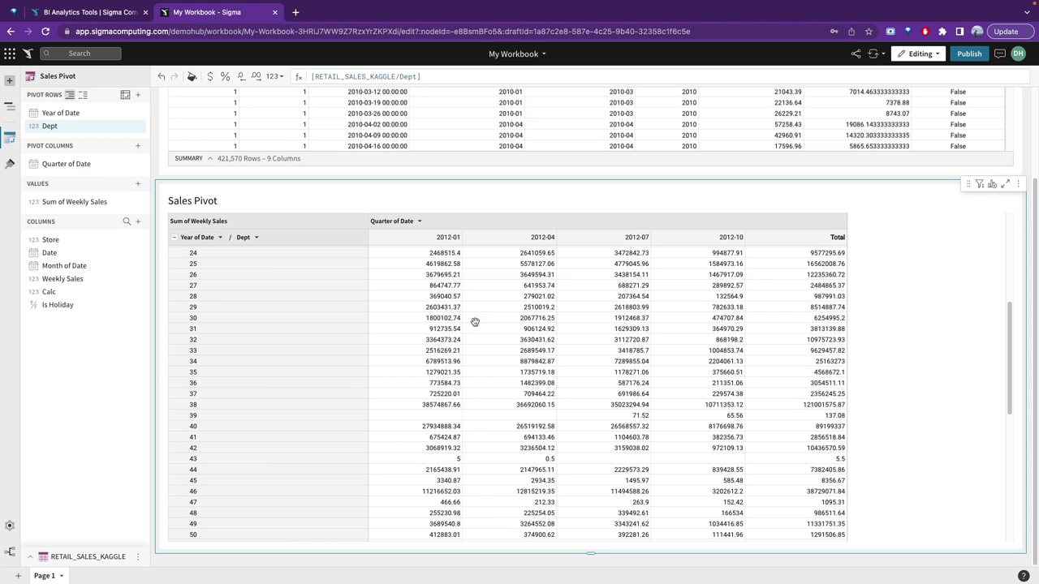
scroll(413, 312, up, 10)
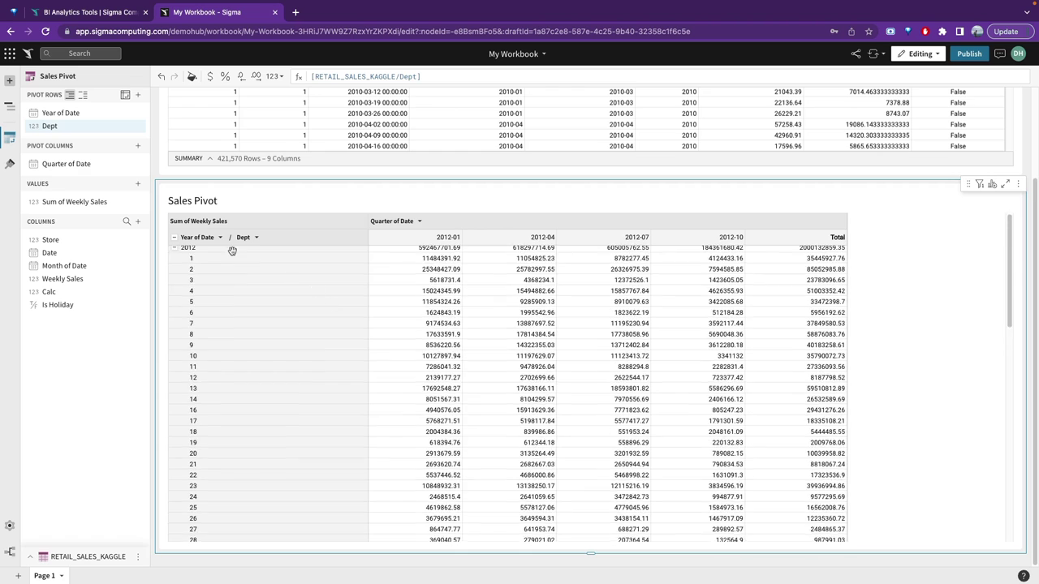
scroll(227, 260, up, 3)
click(173, 361)
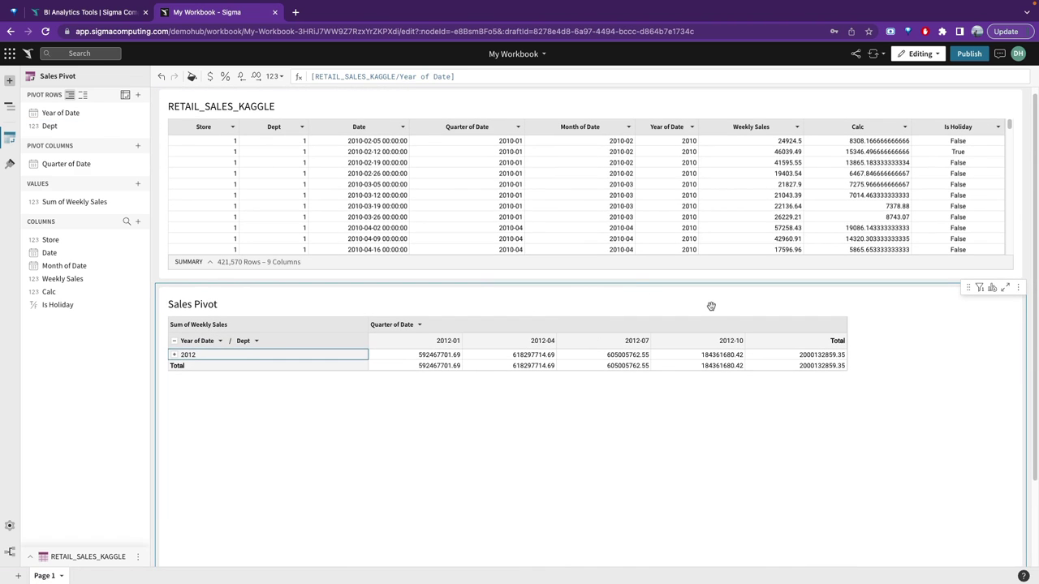
scroll(706, 302, down, 2)
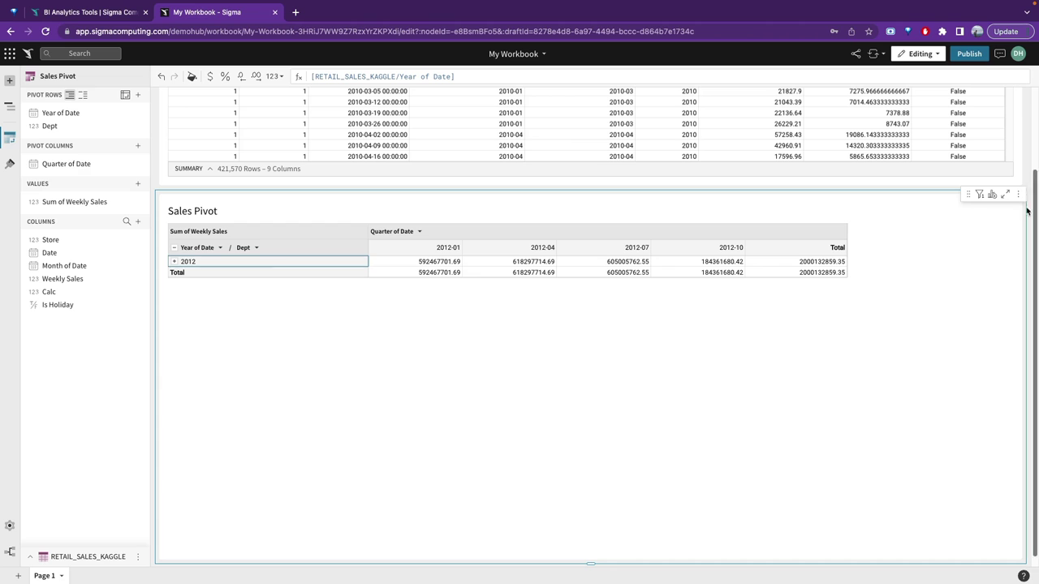
Create a bar chart from the Sales Pivot with Quarter of Date on X and summed Weekly Sales on Y.
click(992, 195)
click(947, 226)
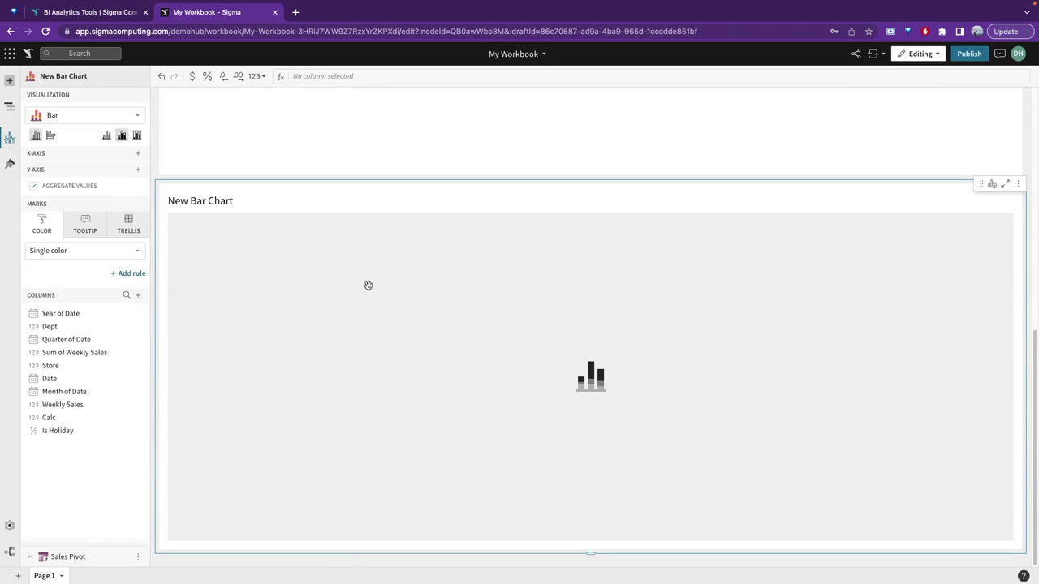
click(79, 120)
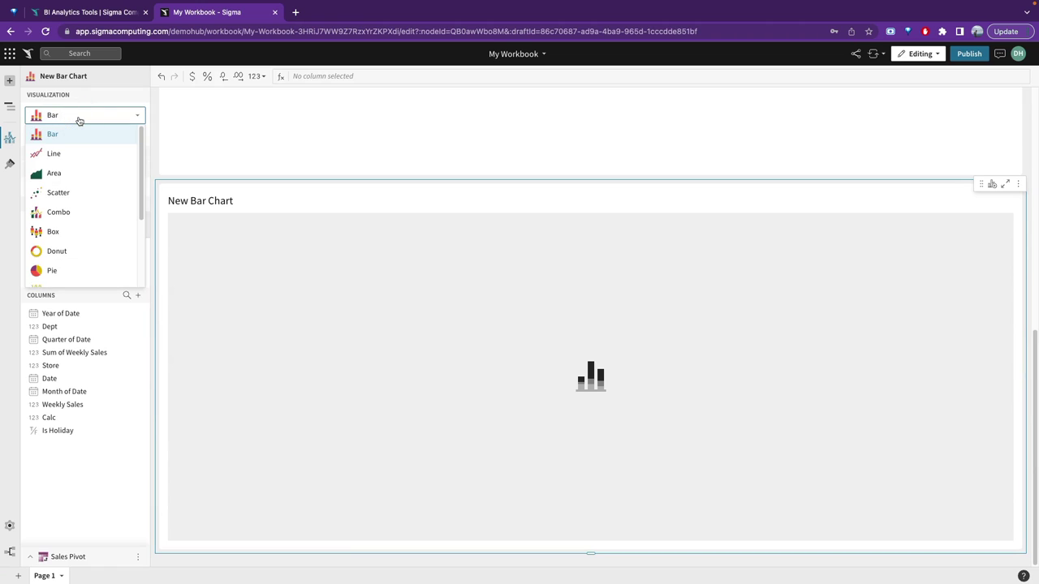
click(249, 280)
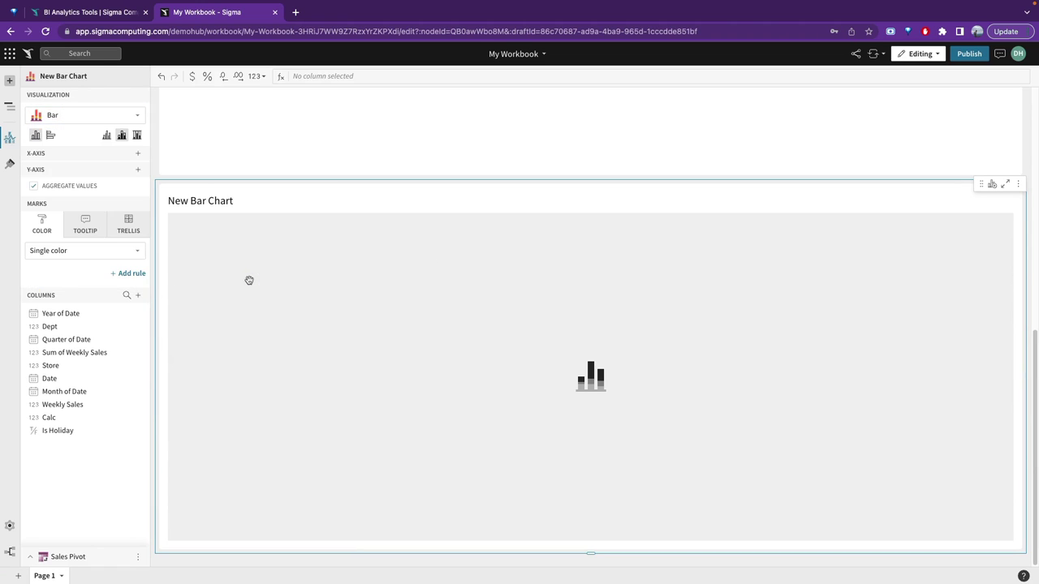
click(137, 154)
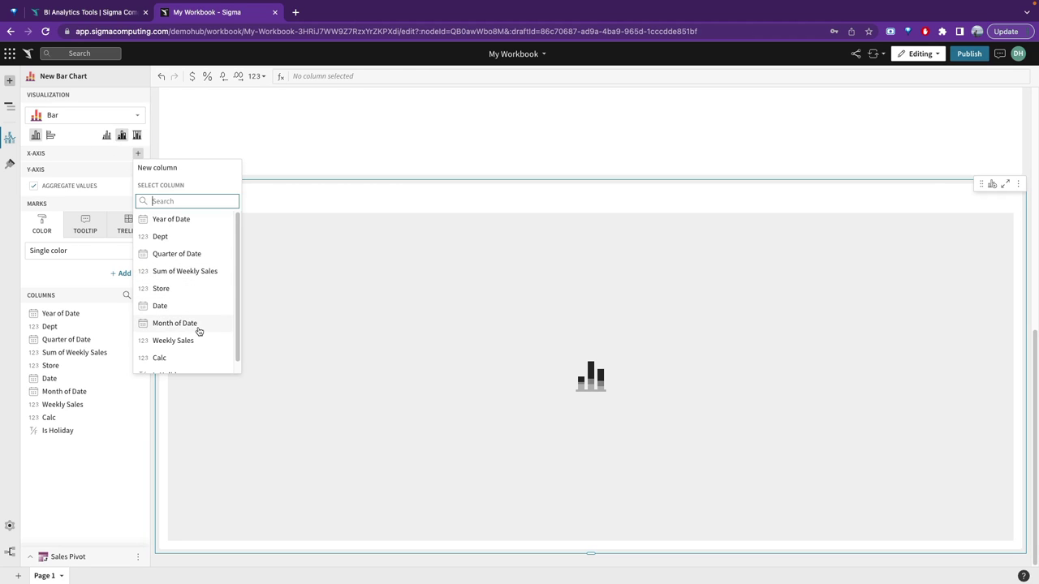
click(190, 254)
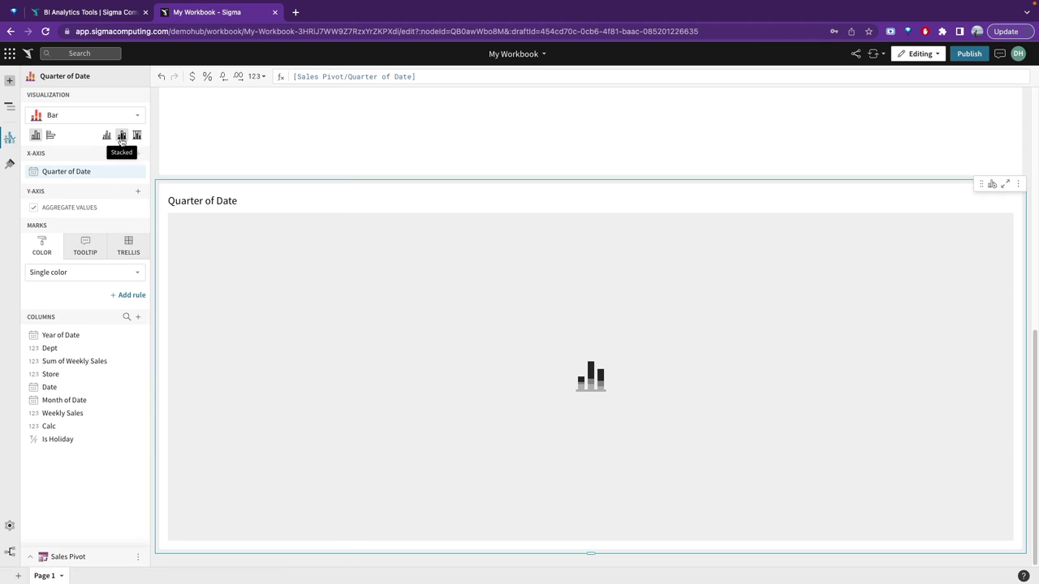
click(137, 192)
click(182, 376)
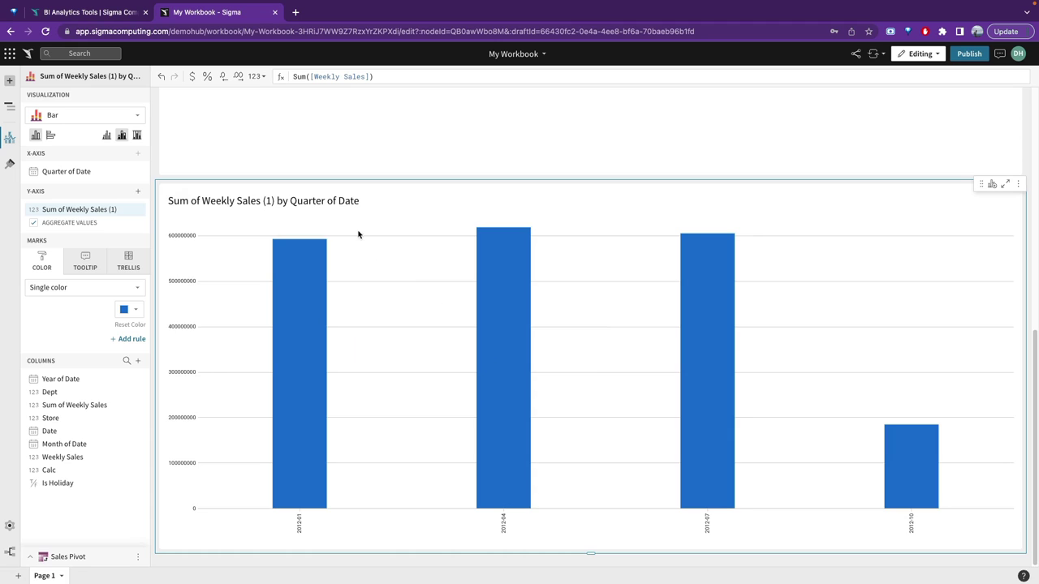
scroll(430, 316, up, 10)
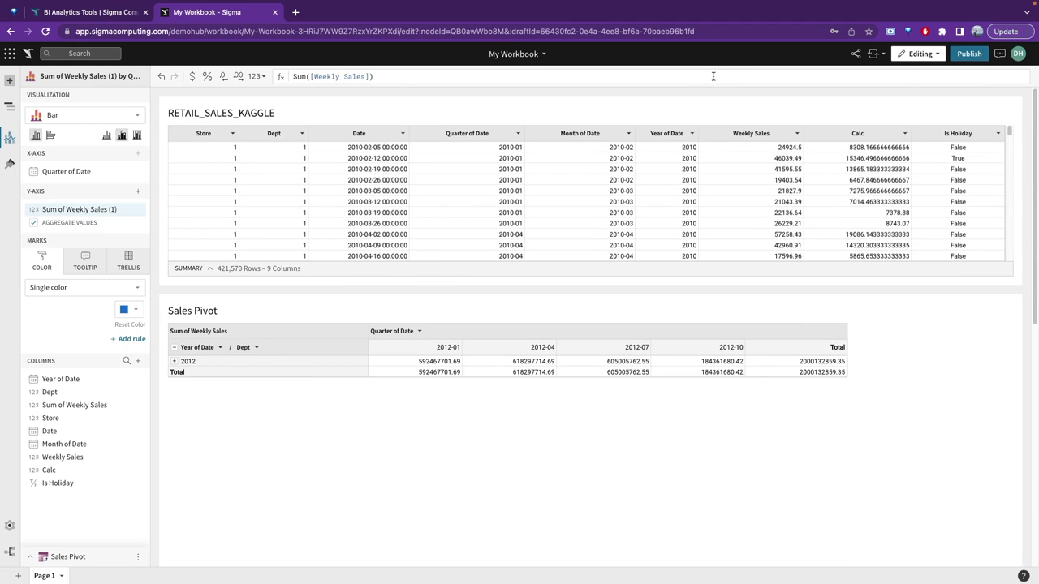
Refresh the workbook data and review the recent queries list.
click(870, 55)
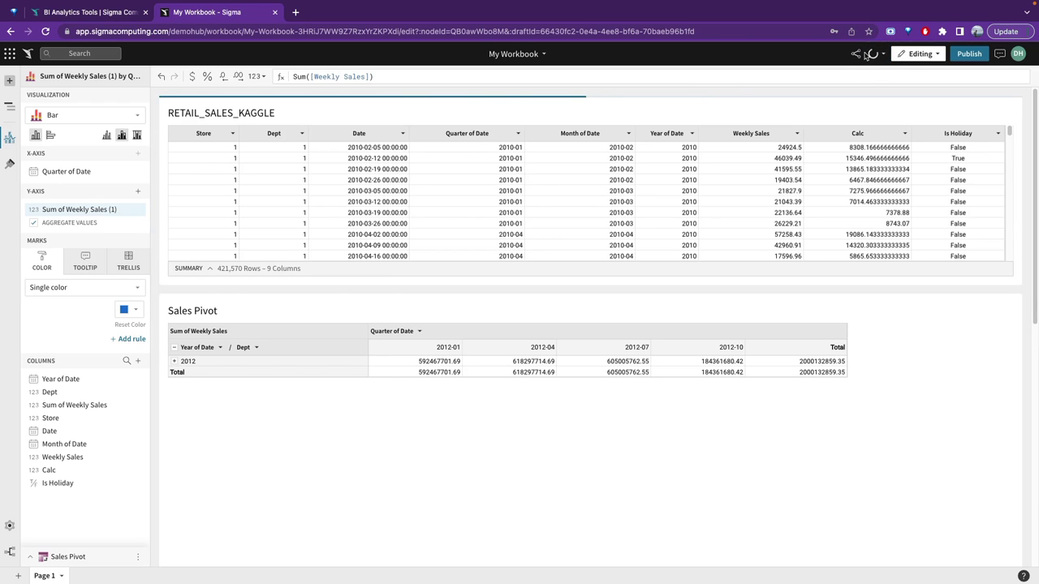
click(876, 55)
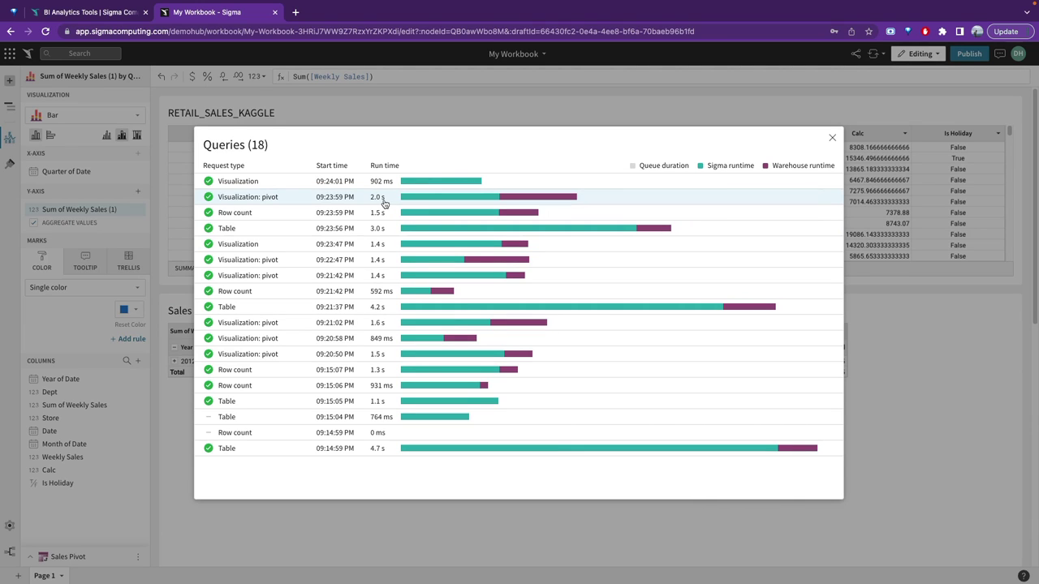
click(832, 138)
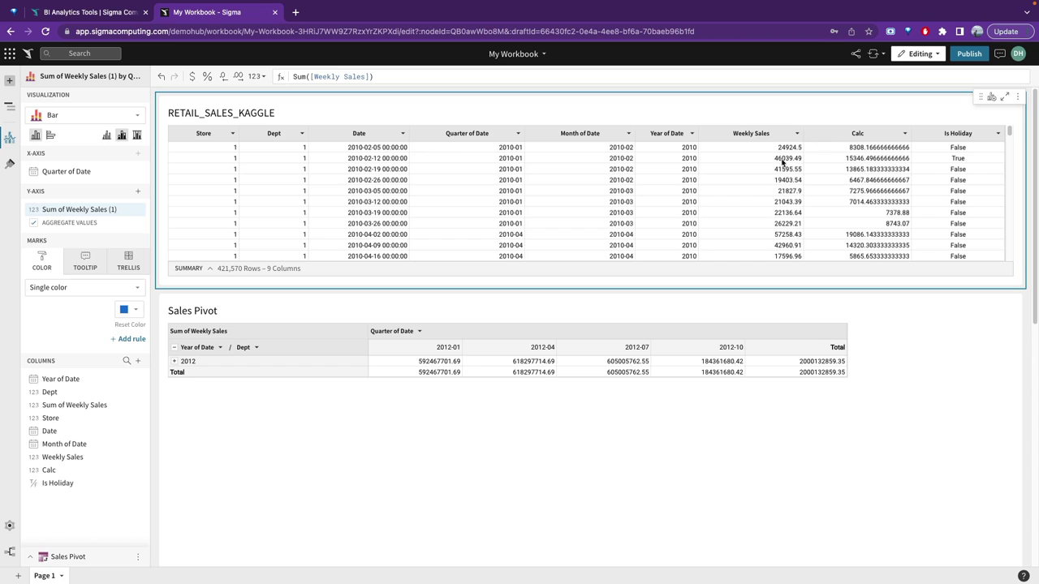
Shorten the Sales Pivot so the chart sits right below it, and show the Add New elements panel.
scroll(706, 279, down, 5)
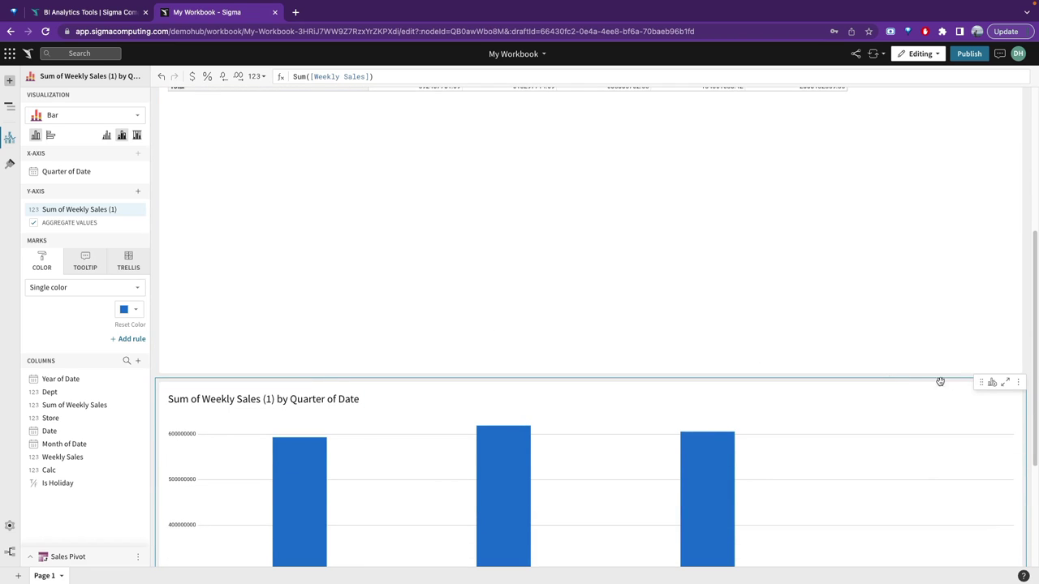
drag(928, 375, 689, 318)
scroll(600, 305, up, 2)
click(308, 140)
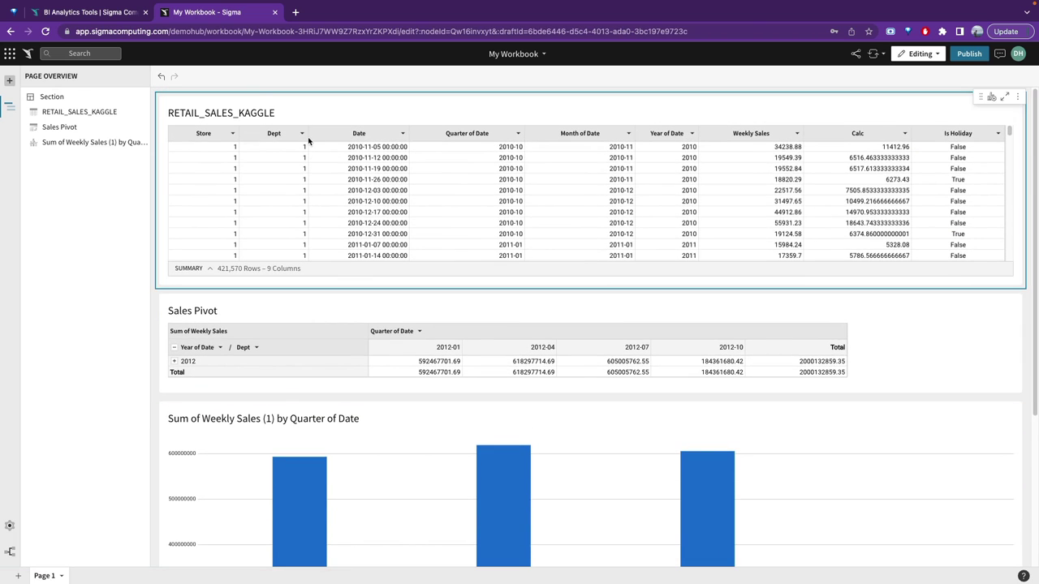
click(10, 81)
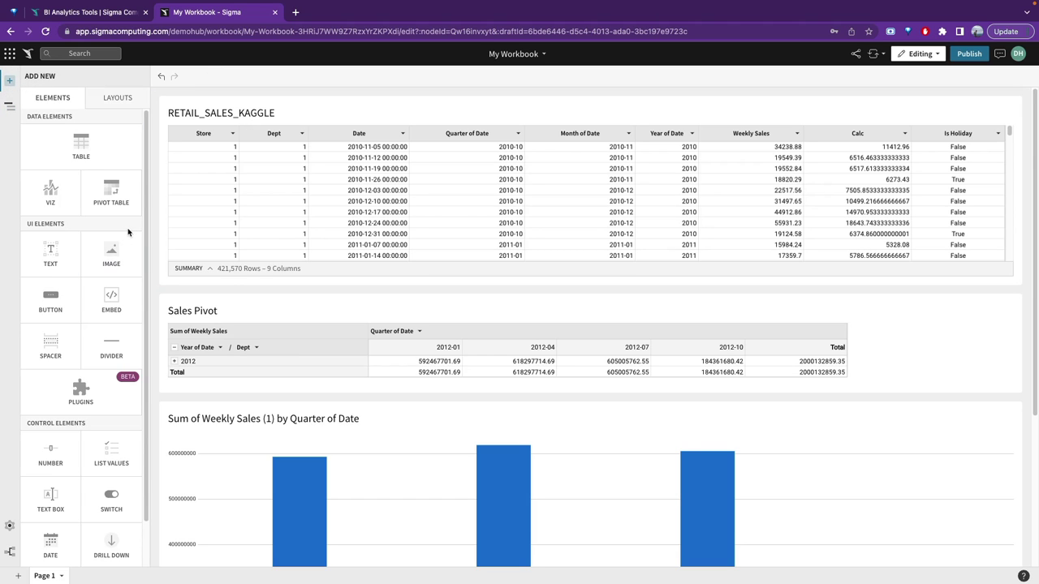
Add a text element reading 'Sales Dashboard' to the page.
click(50, 257)
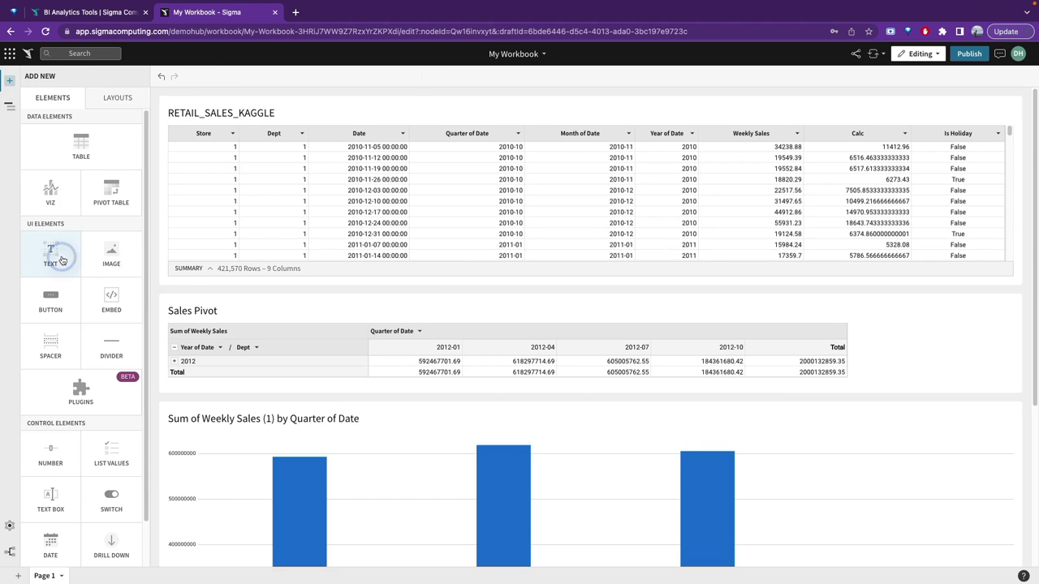
click(187, 543)
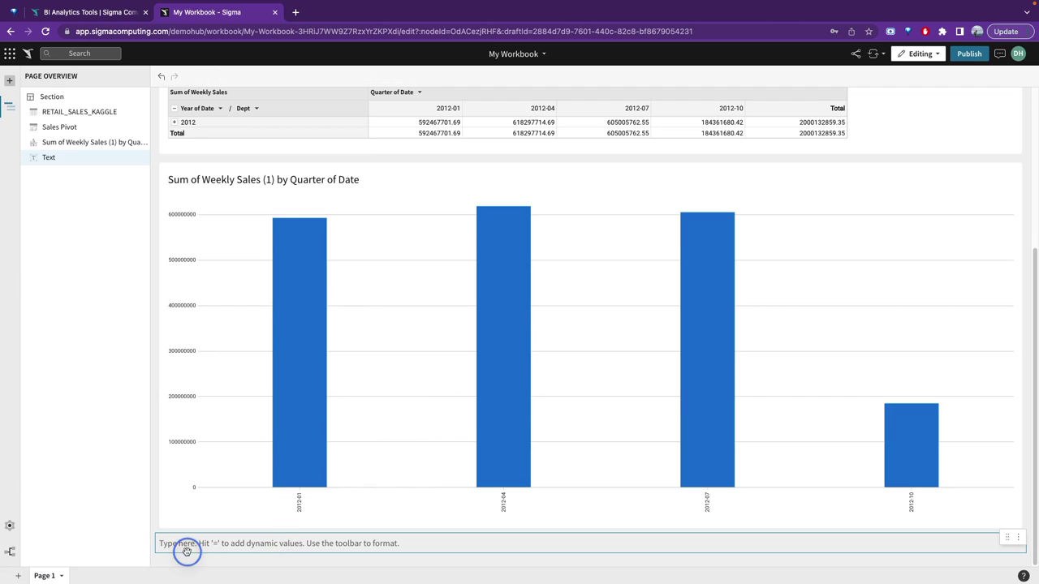
text(Sale sSal)
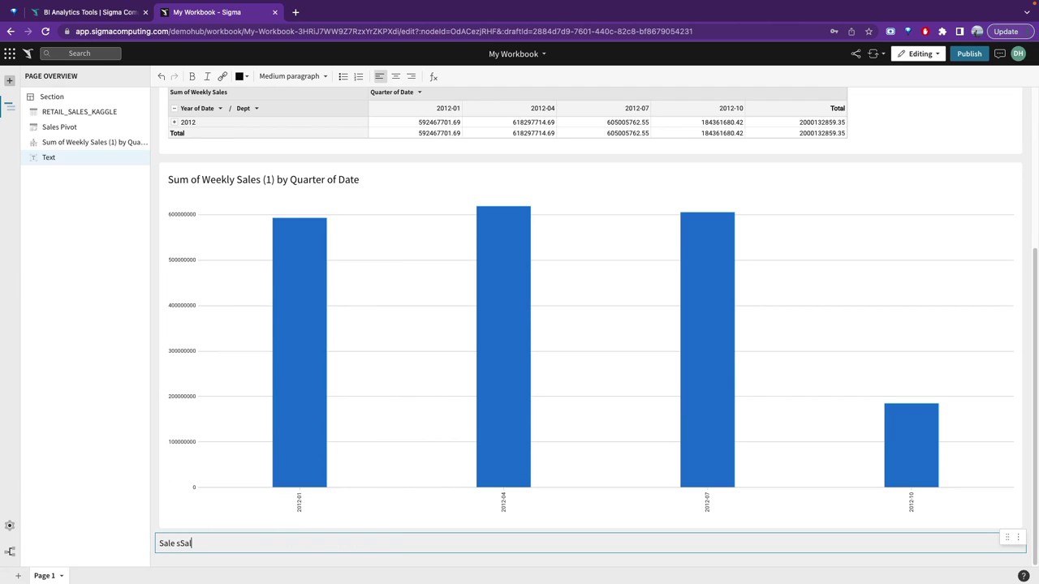
key(BackSpace)
key(BackSpace)
key(BackSpace)
key(BackSpace)
key(BackSpace)
text(s D)
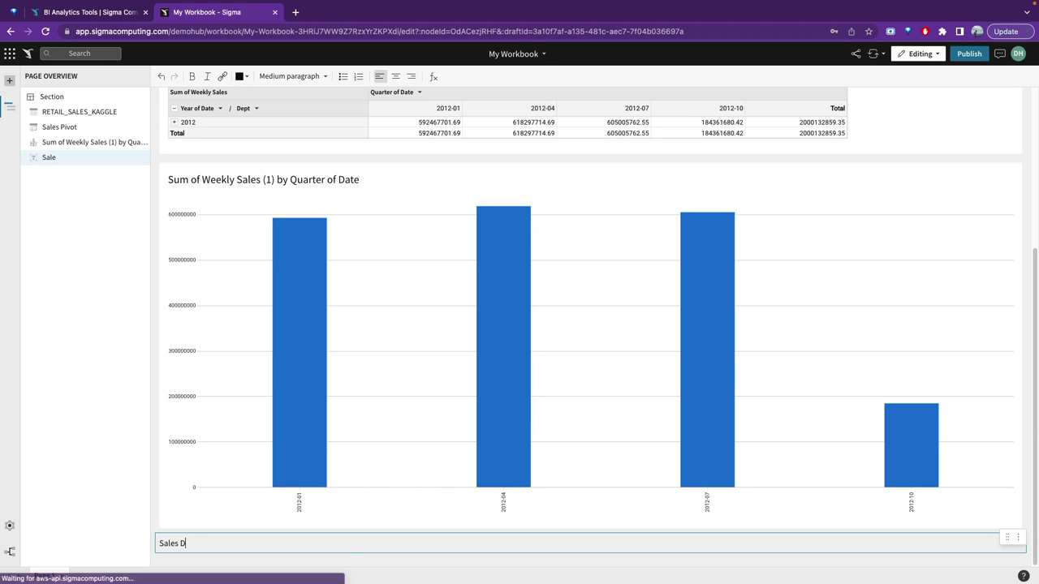
text(ashboard)
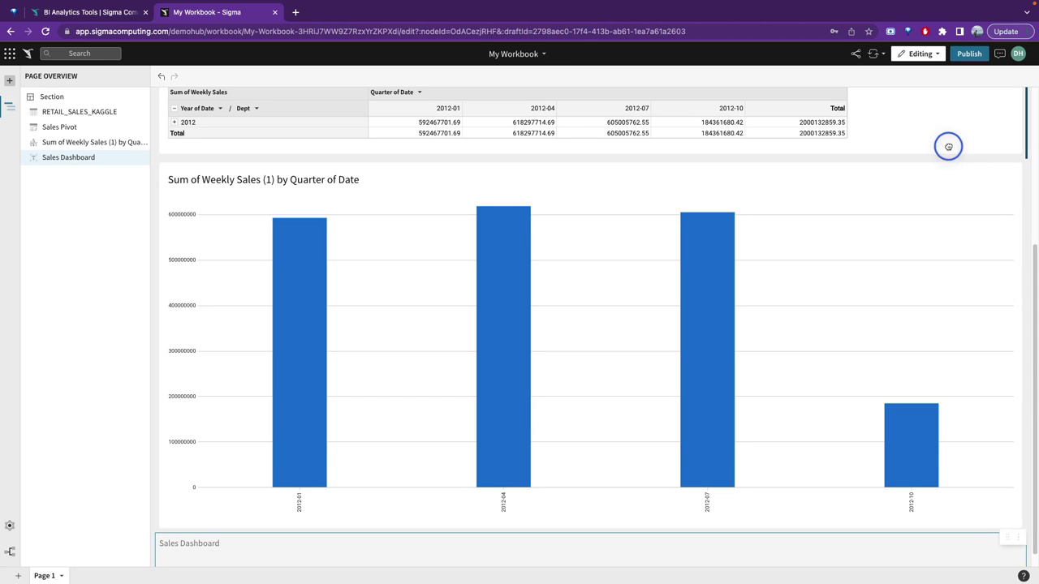
scroll(946, 140, up, 5)
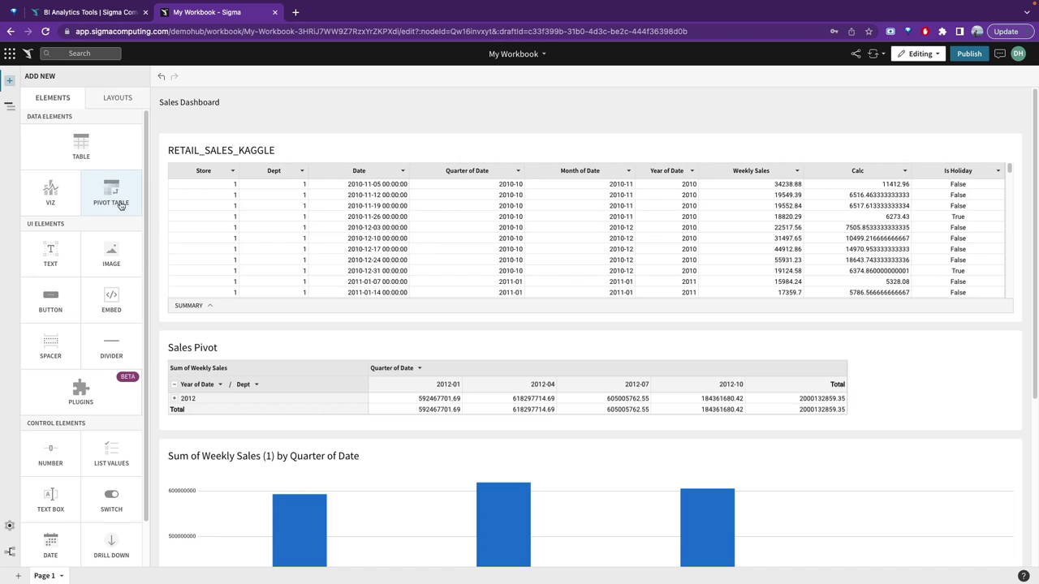
Add an uploaded dashboard image under the Sales Dashboard title and shrink it to a thin strip.
click(121, 204)
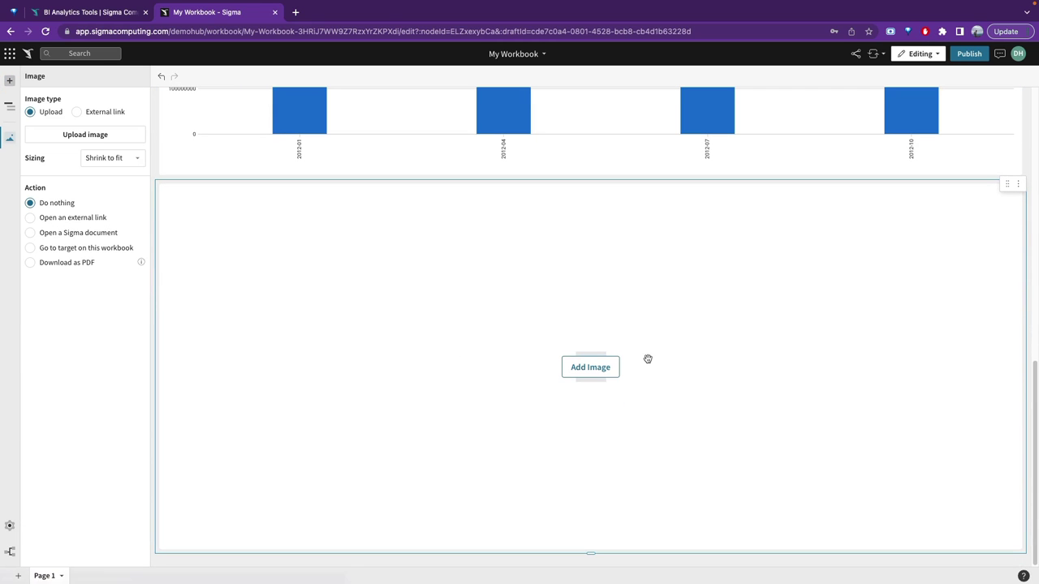
scroll(607, 364, up, 7)
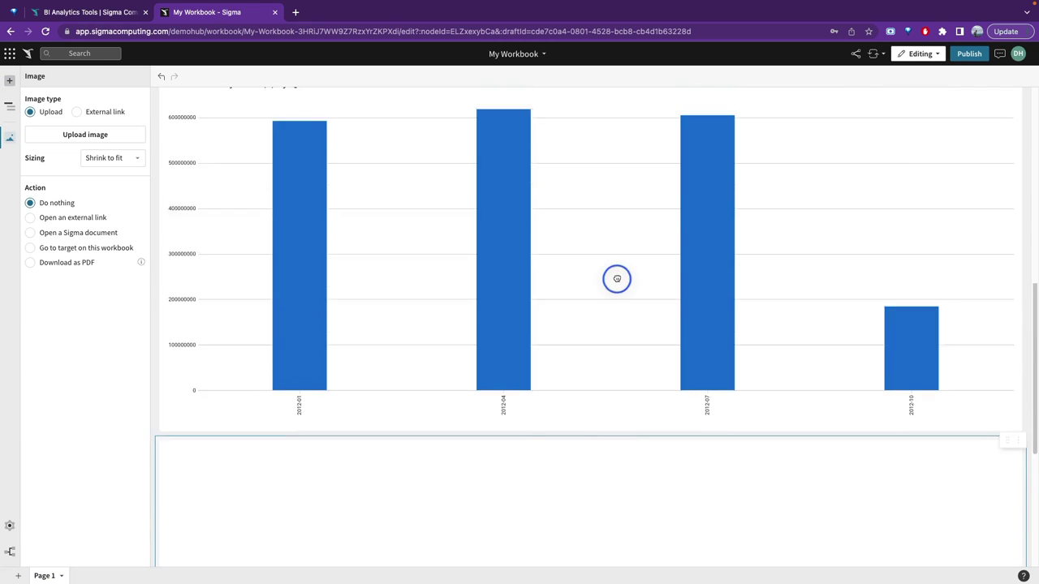
drag(608, 206, 517, 157)
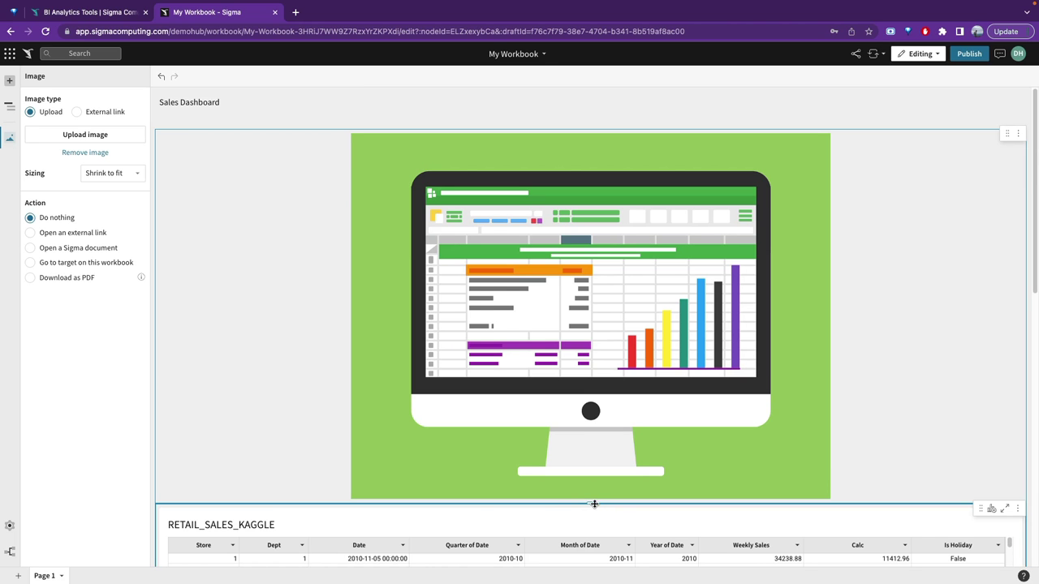
drag(594, 504, 591, 174)
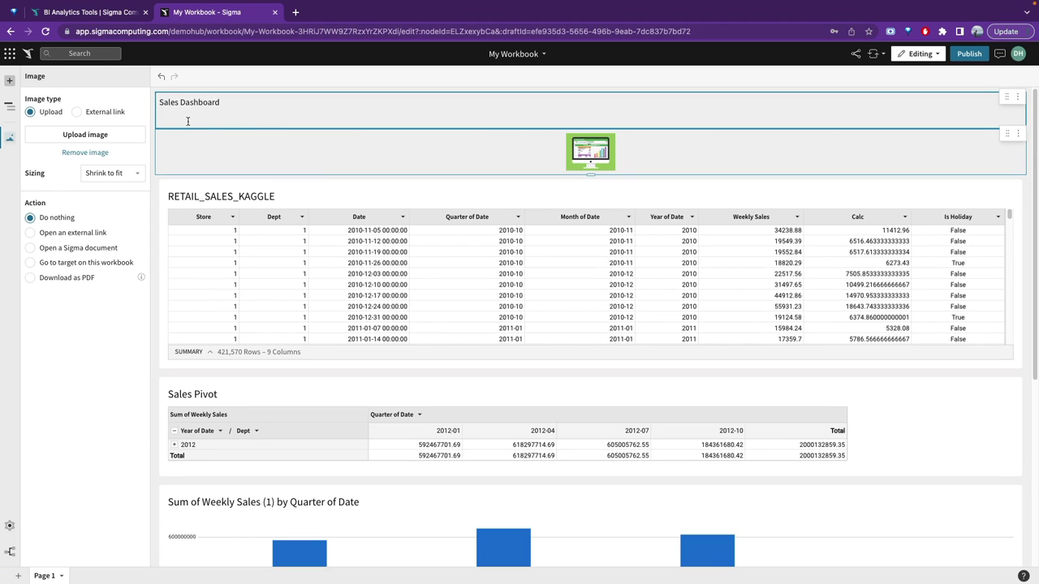
scroll(557, 261, up, 5)
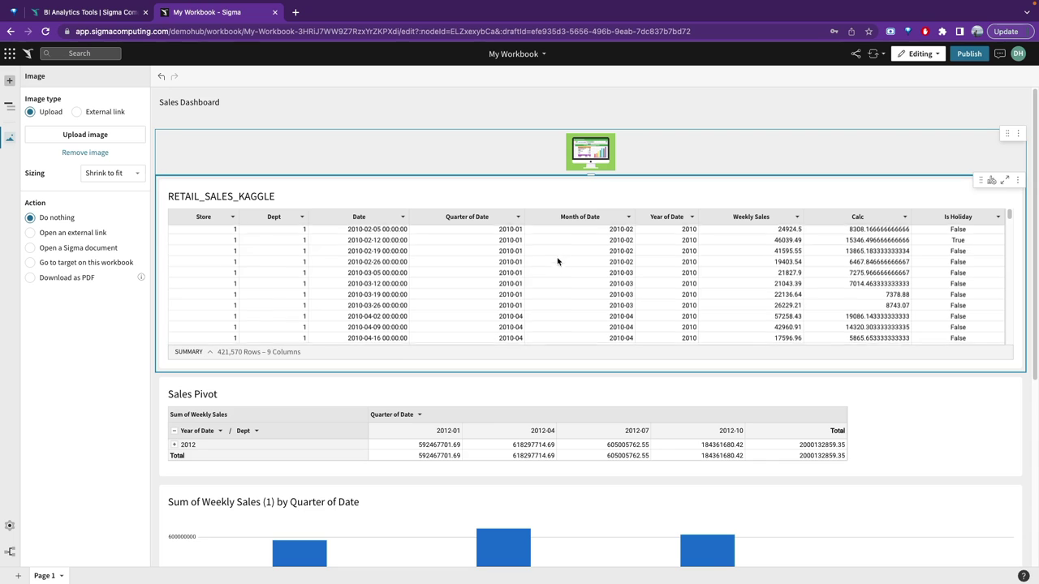
scroll(557, 261, down, 4)
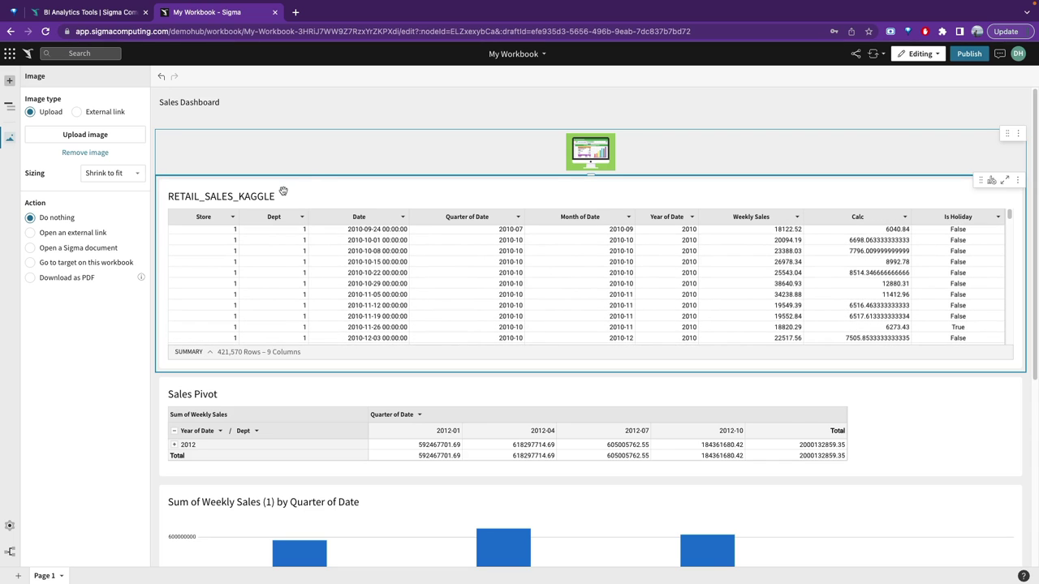
click(320, 203)
scroll(324, 259, down, 4)
click(327, 318)
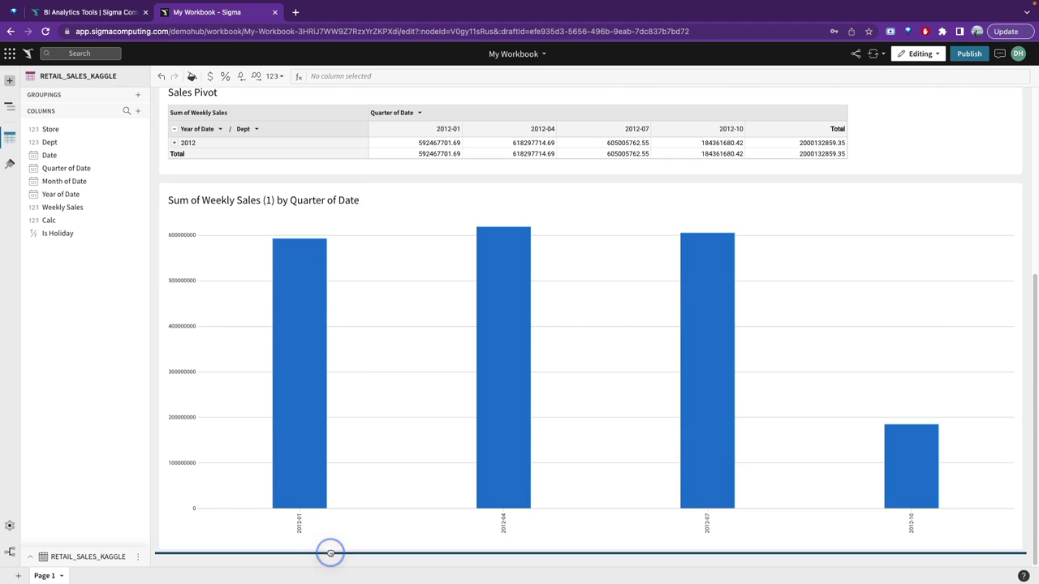
scroll(360, 419, up, 3)
click(367, 250)
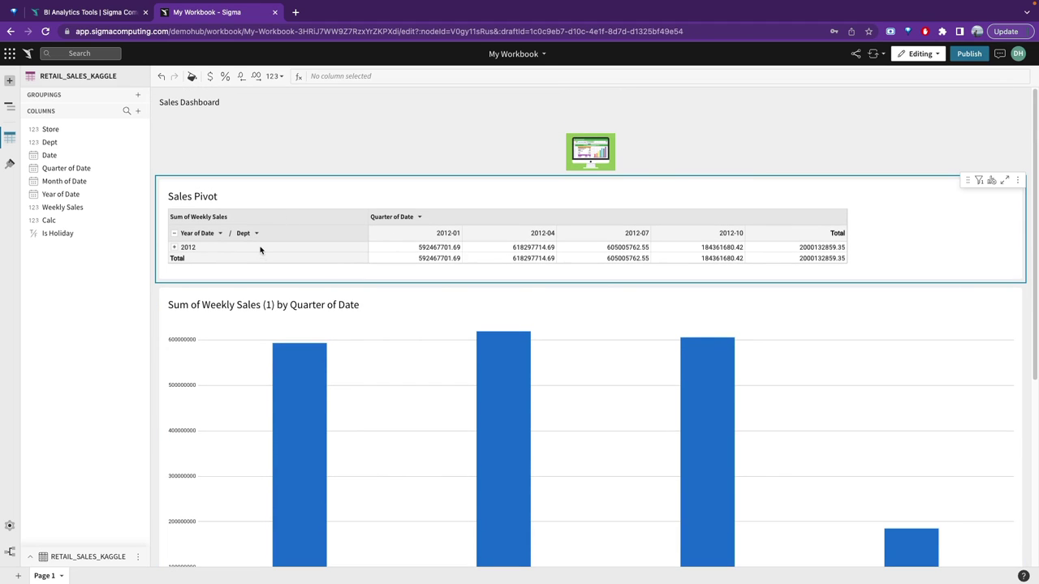
click(288, 320)
scroll(313, 348, down, 5)
scroll(324, 297, up, 4)
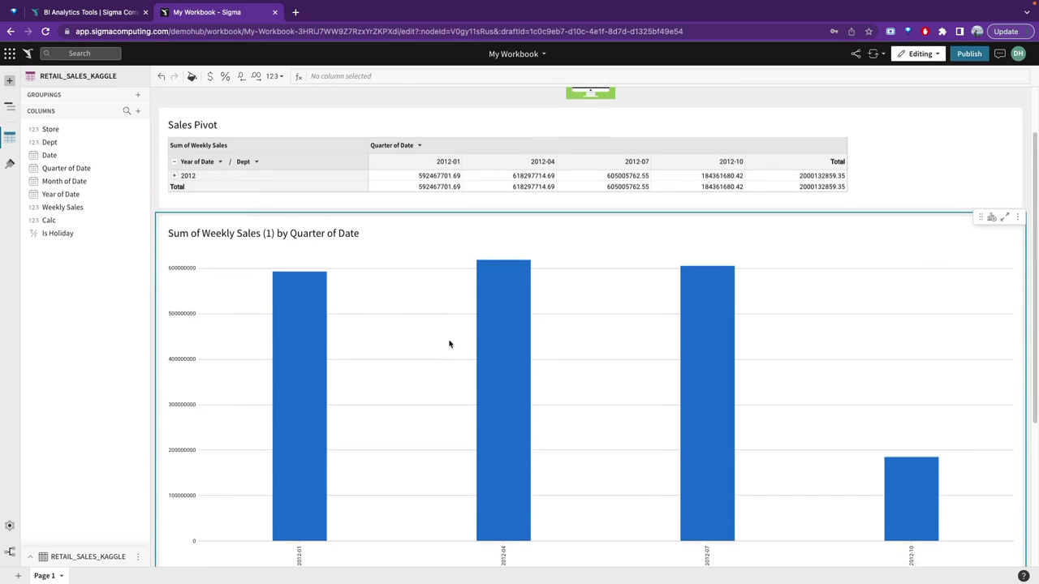
scroll(470, 349, down, 1)
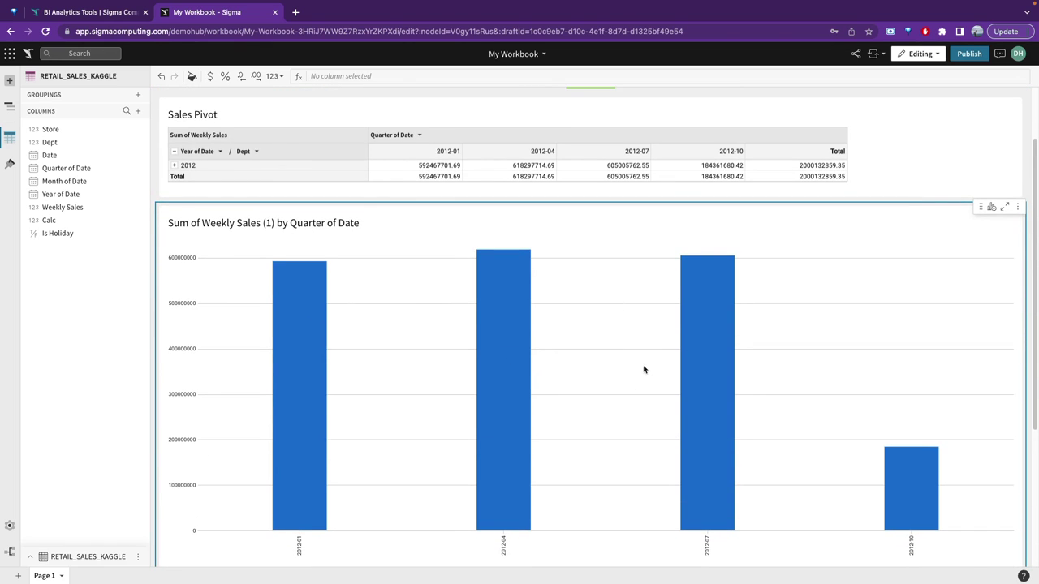
scroll(645, 368, down, 2)
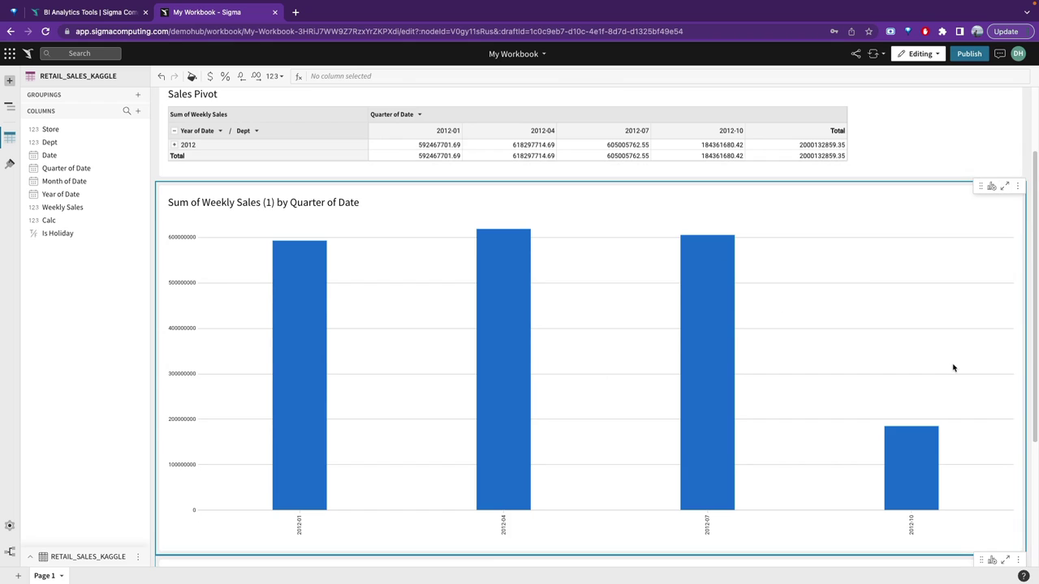
scroll(848, 352, down, 5)
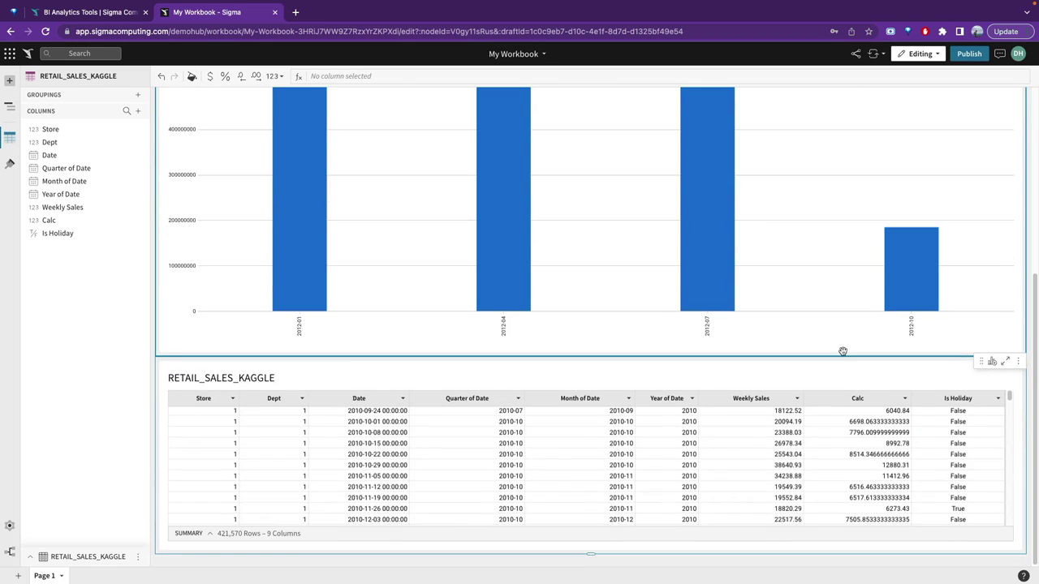
scroll(811, 322, up, 8)
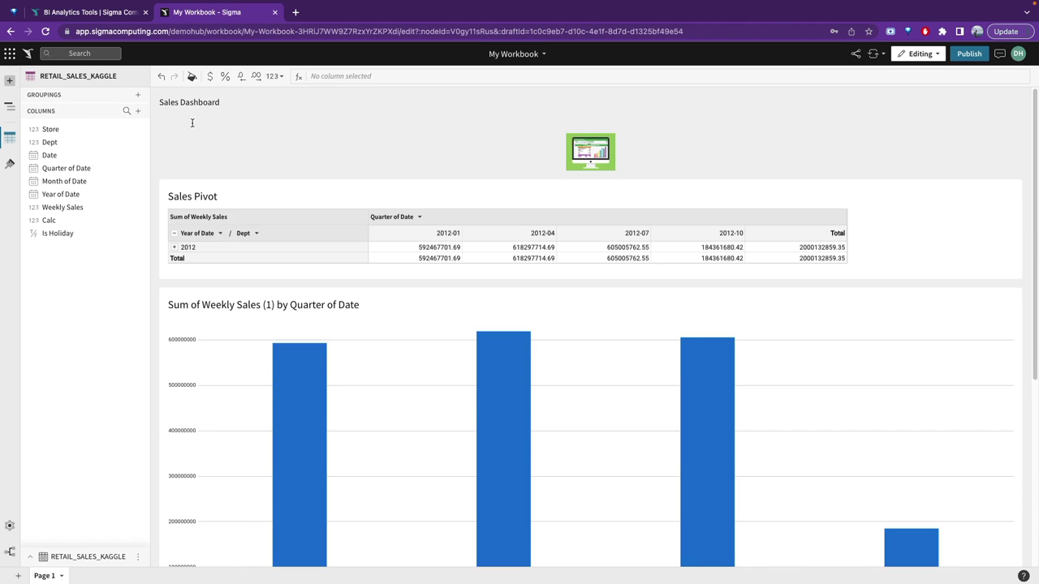
click(883, 53)
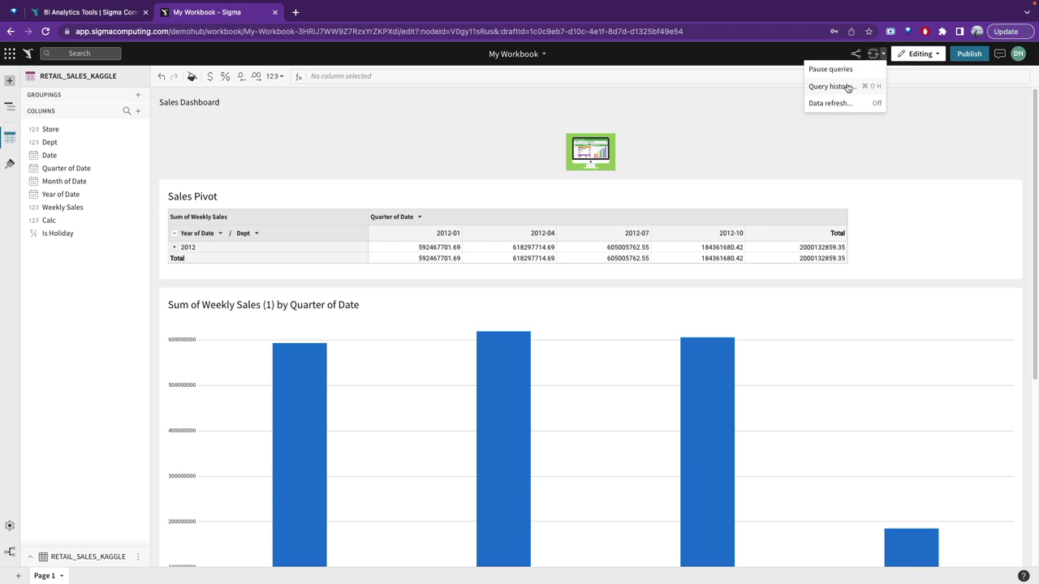
click(846, 86)
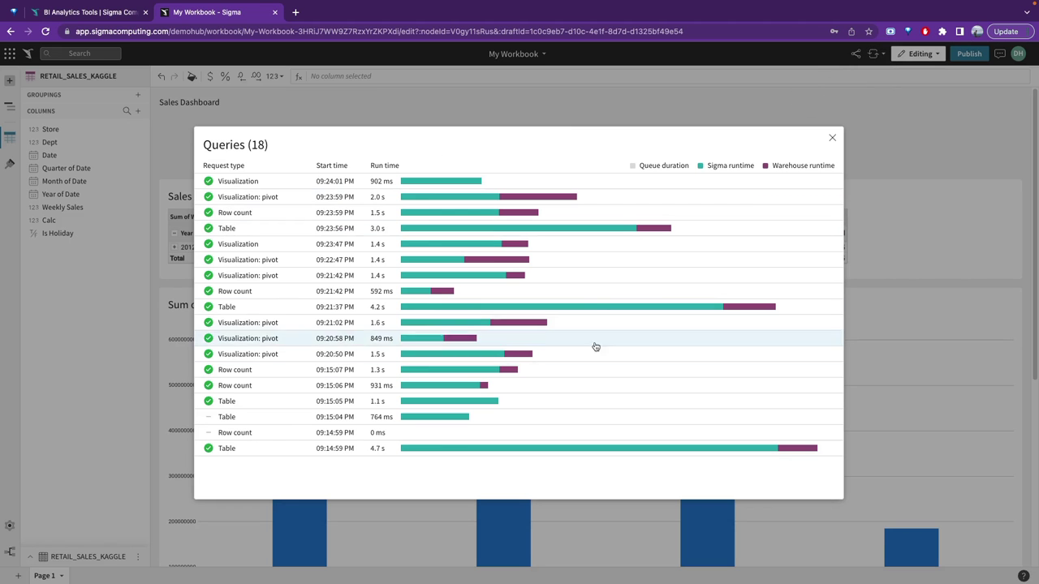
click(831, 138)
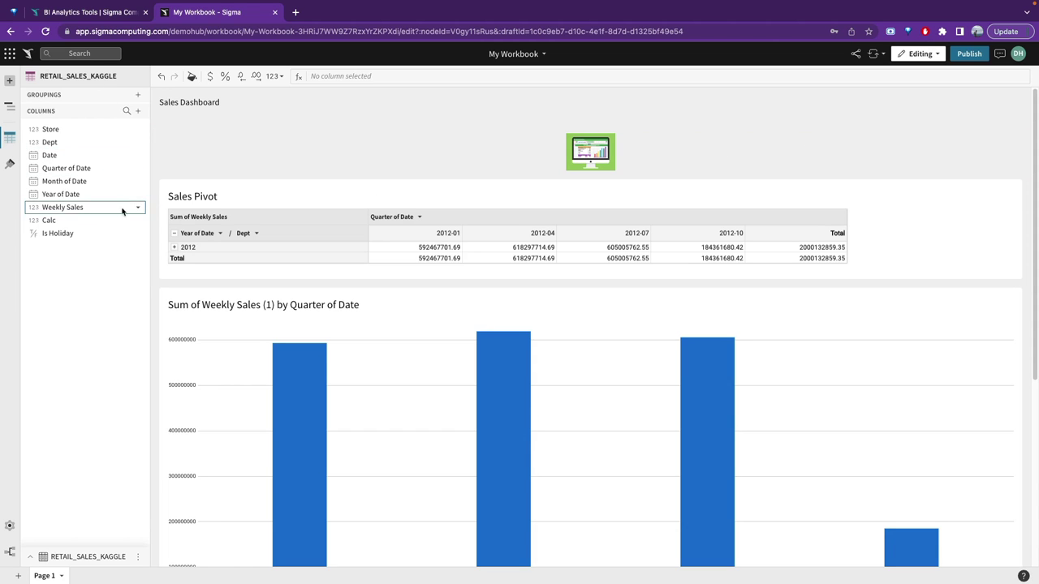
scroll(355, 363, down, 4)
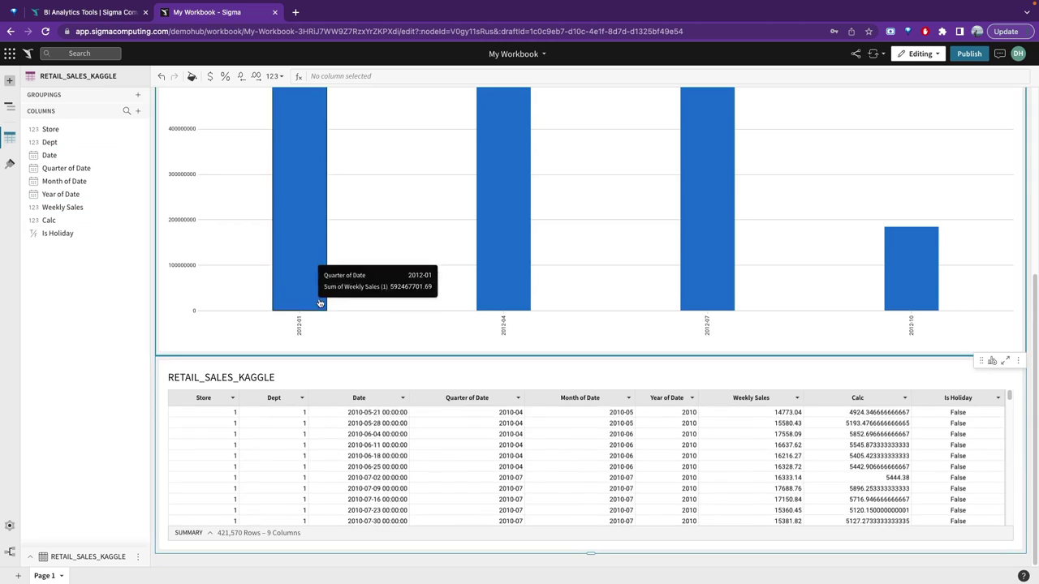
Select the Sales Pivot and turn on a green #8CD17E background.
scroll(317, 276, up, 5)
click(292, 259)
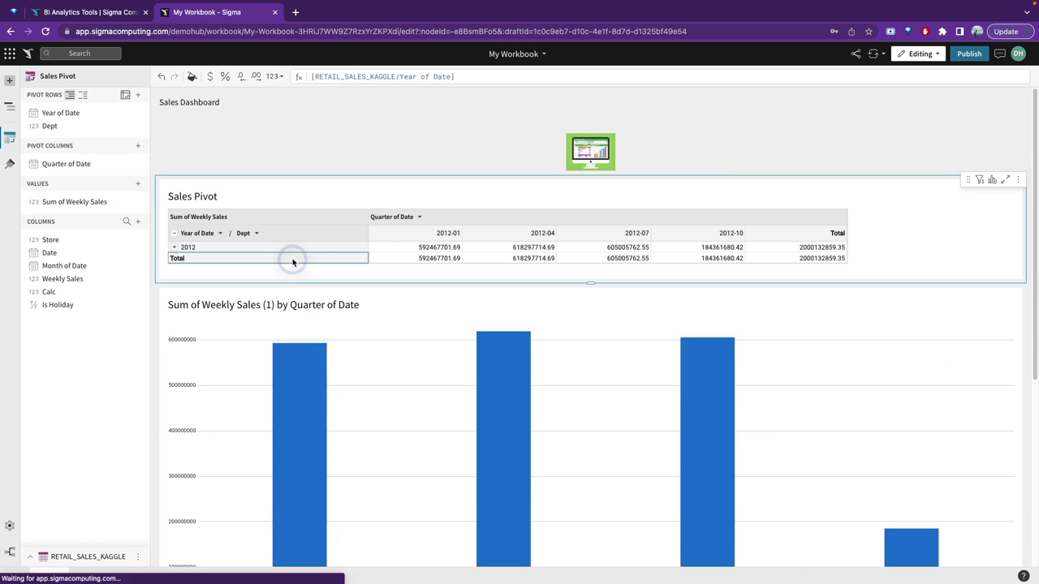
right_click(233, 249)
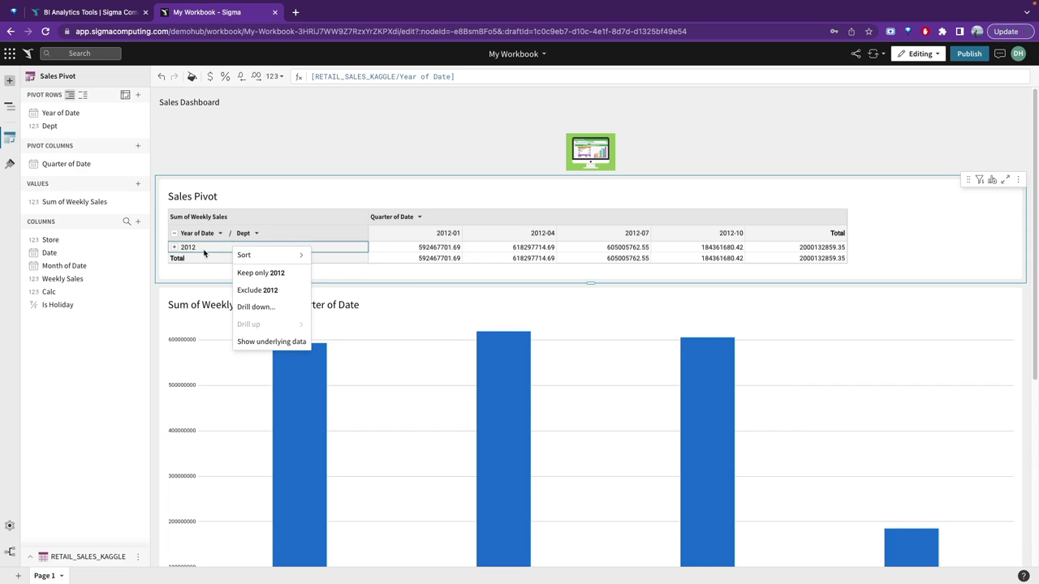
click(11, 168)
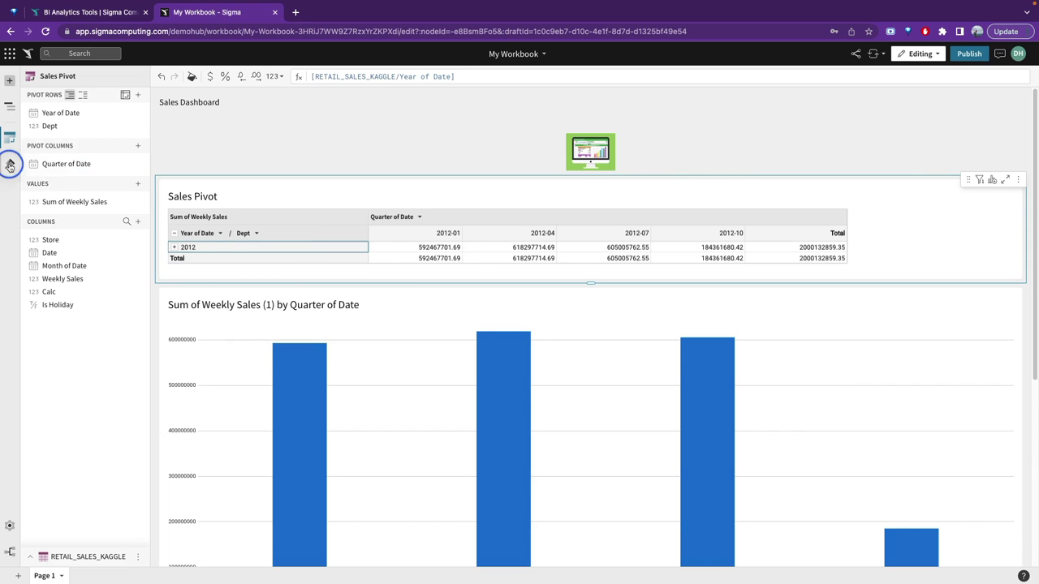
click(9, 163)
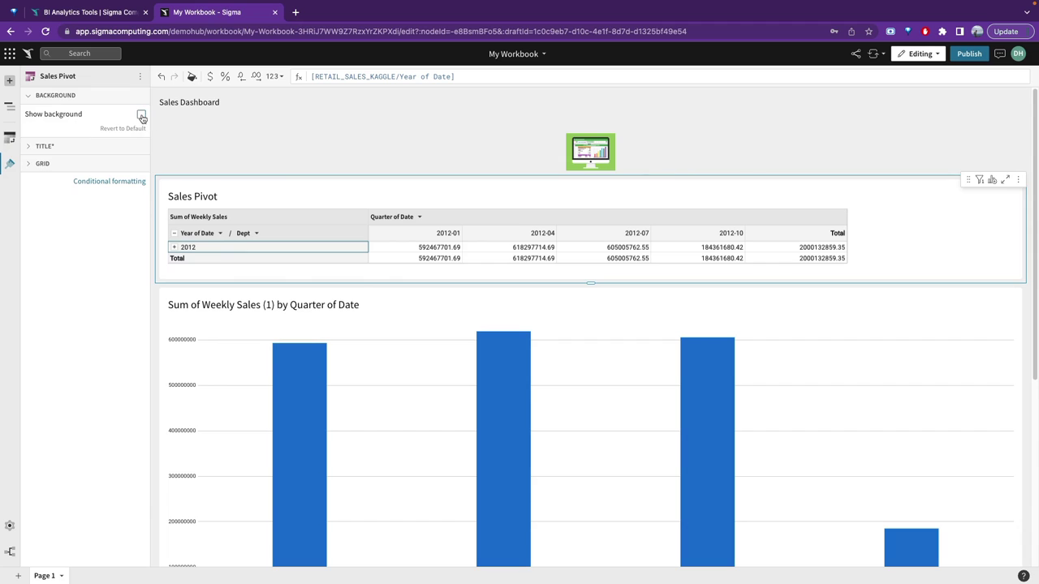
click(141, 115)
click(127, 133)
click(158, 181)
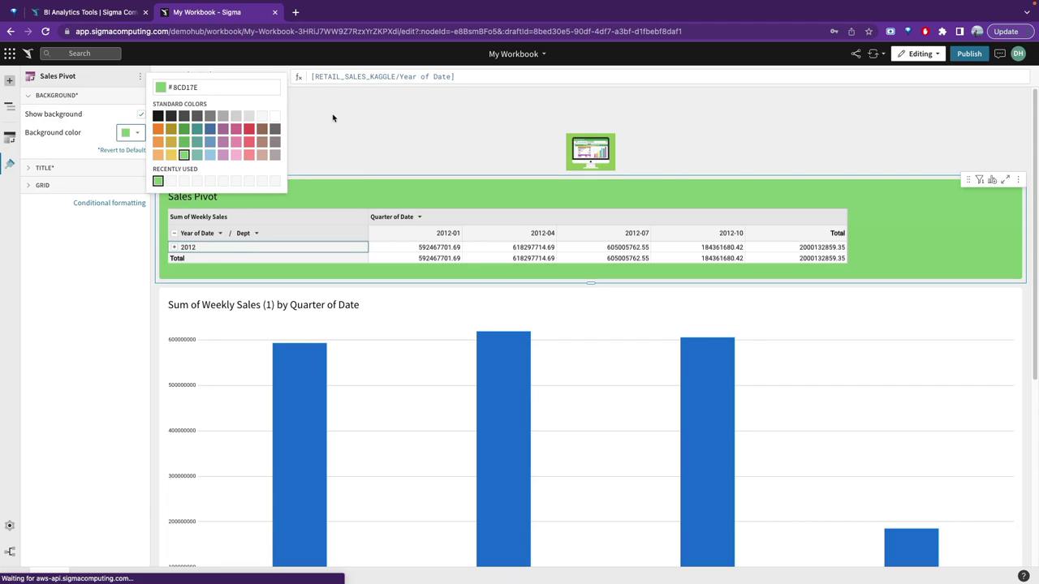
click(333, 152)
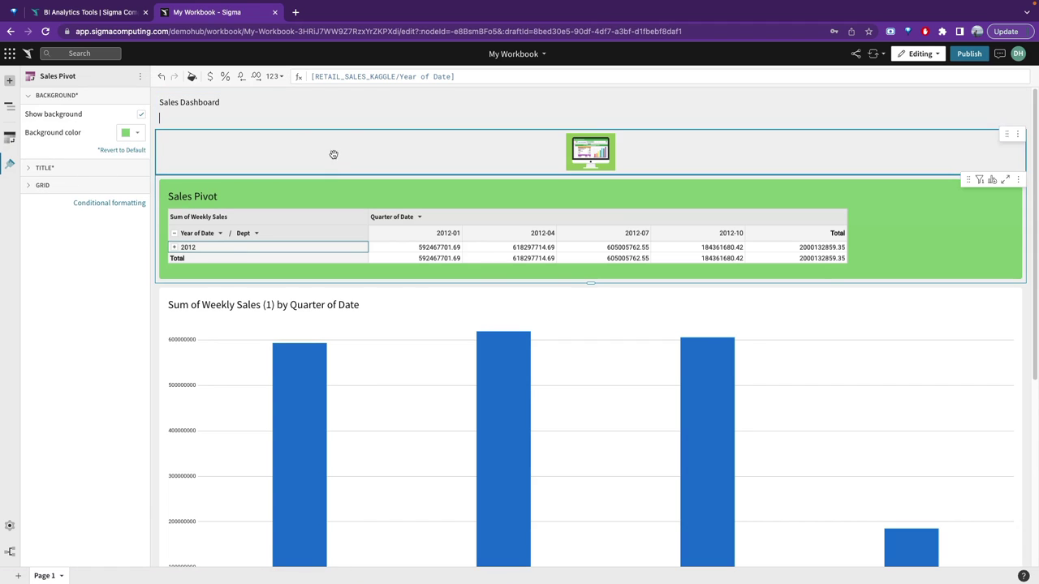
Toggle the Sales Pivot title off and back on, leaving it shown.
click(46, 168)
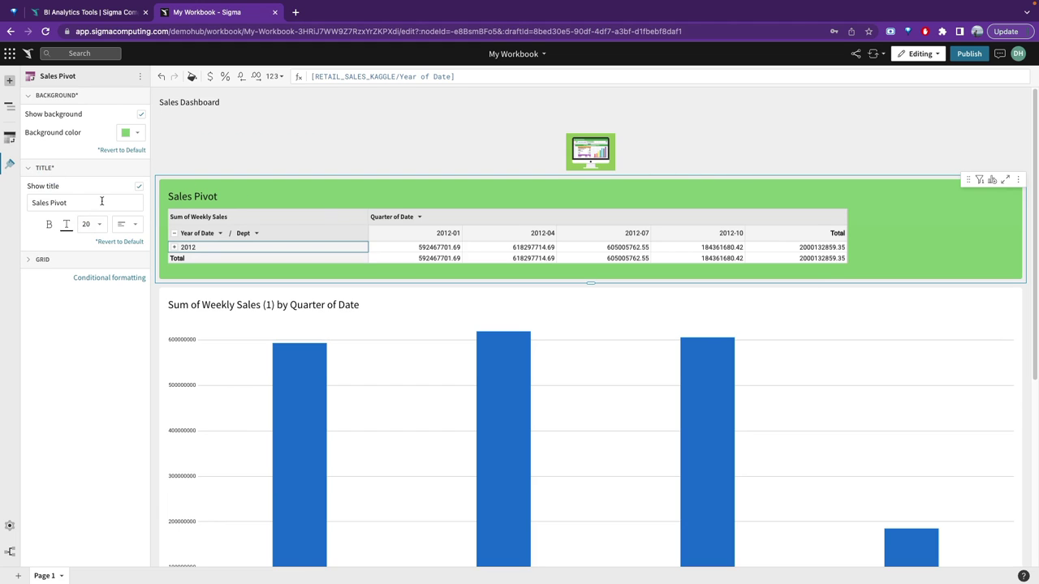
click(140, 187)
click(140, 186)
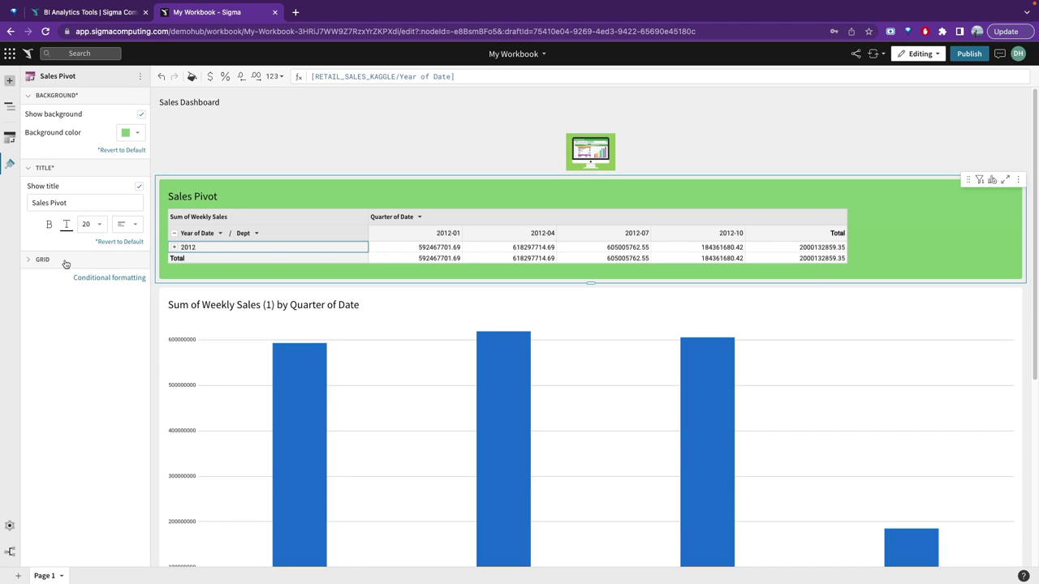
Apply light-green conditional formatting to the Sum of Weekly Sales values.
click(10, 138)
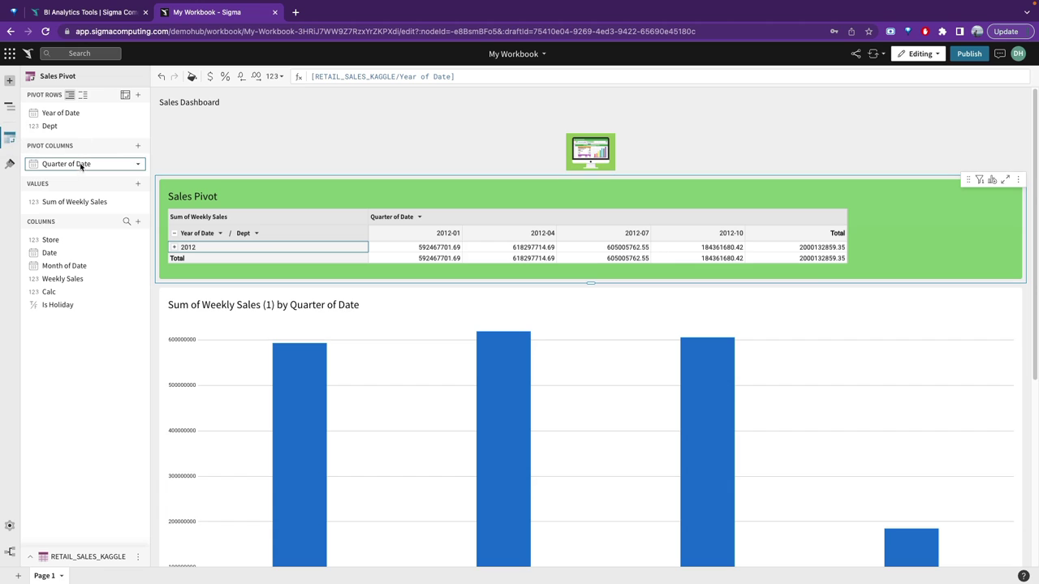
click(138, 202)
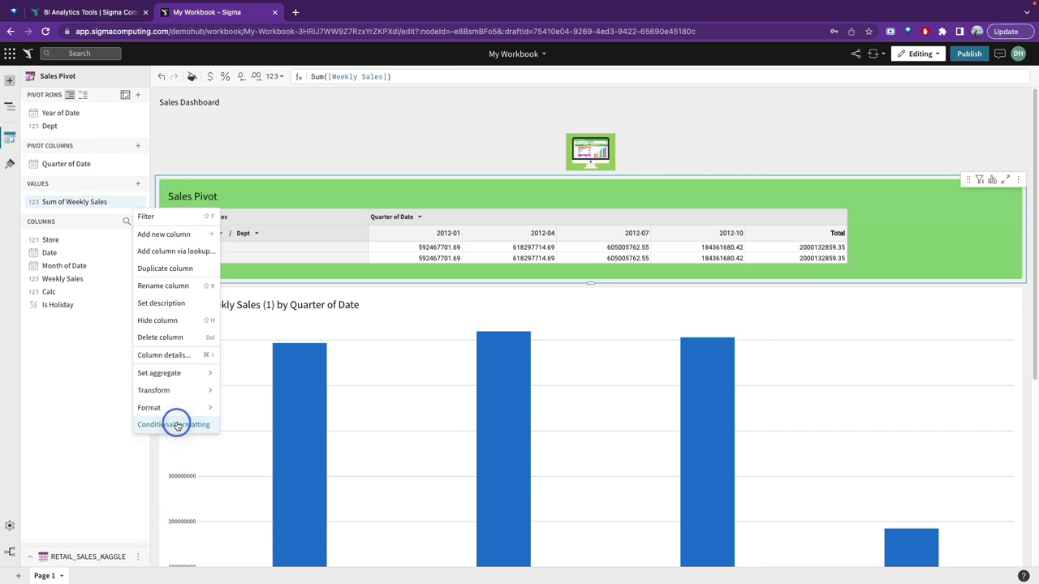
click(176, 423)
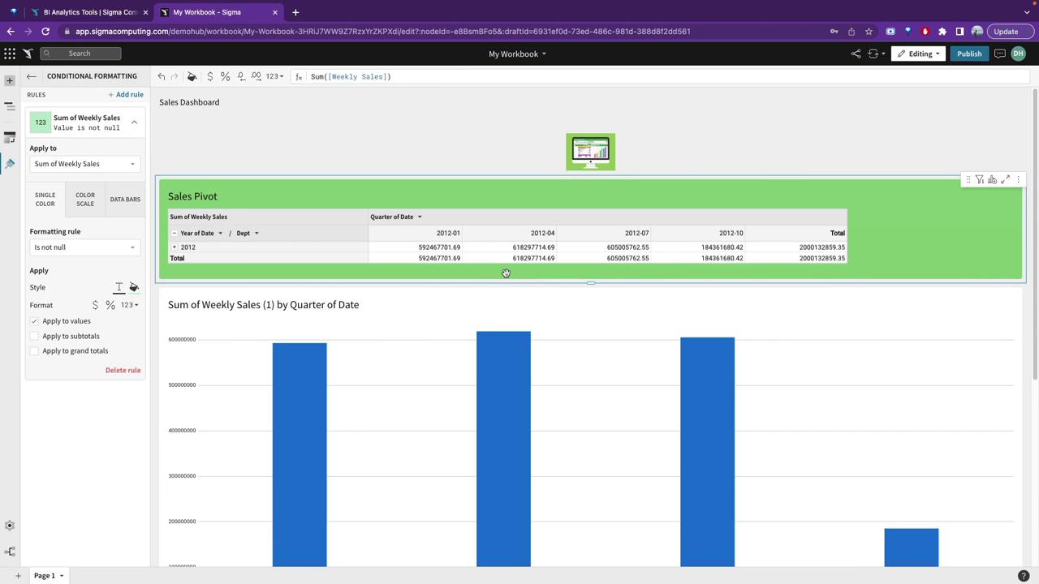
Expand 2012 into departments and drag the pivot taller to show more rows.
click(173, 248)
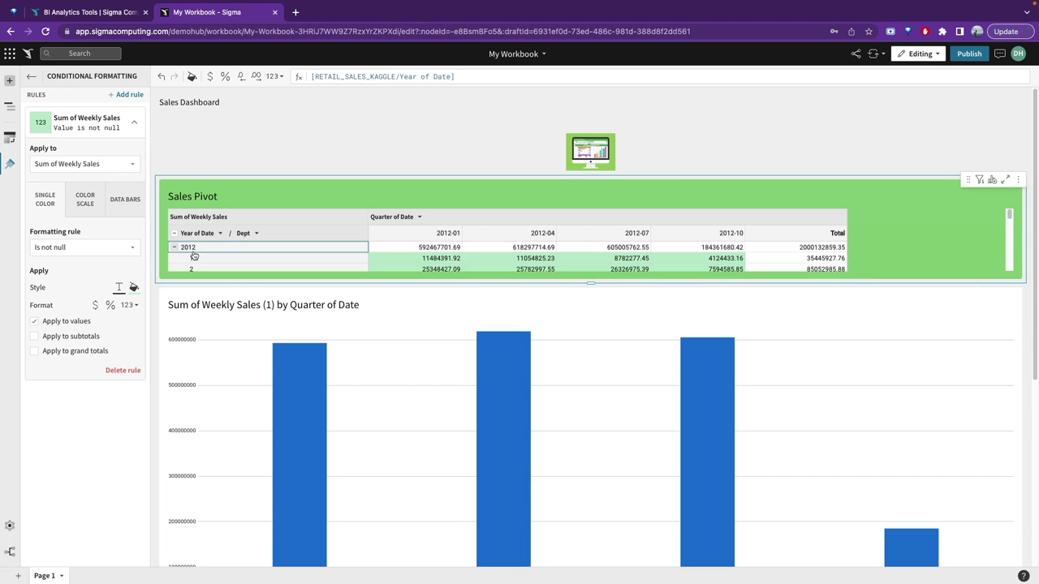
drag(417, 282, 444, 469)
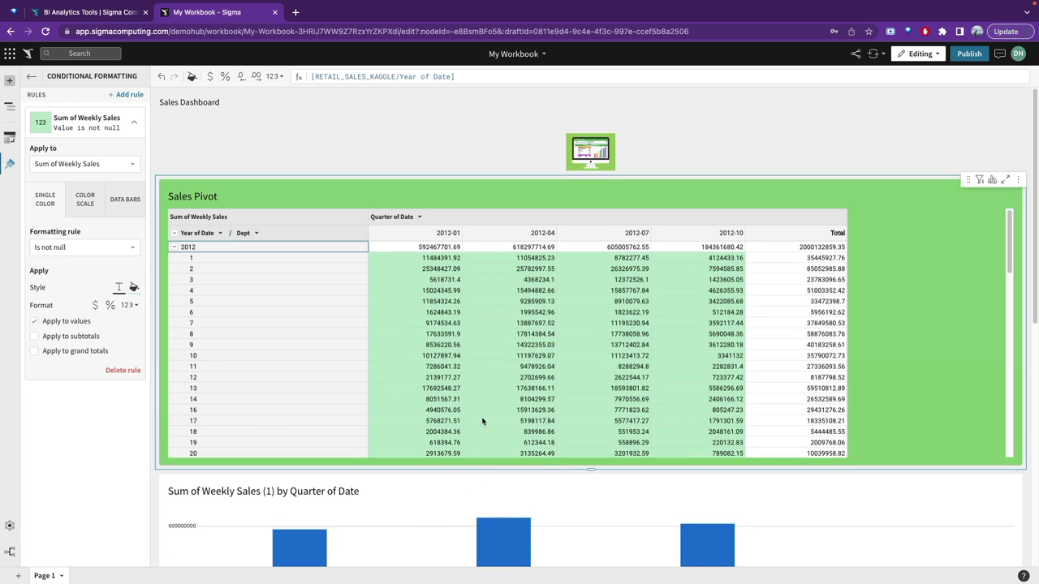
scroll(568, 321, down, 5)
scroll(576, 312, down, 10)
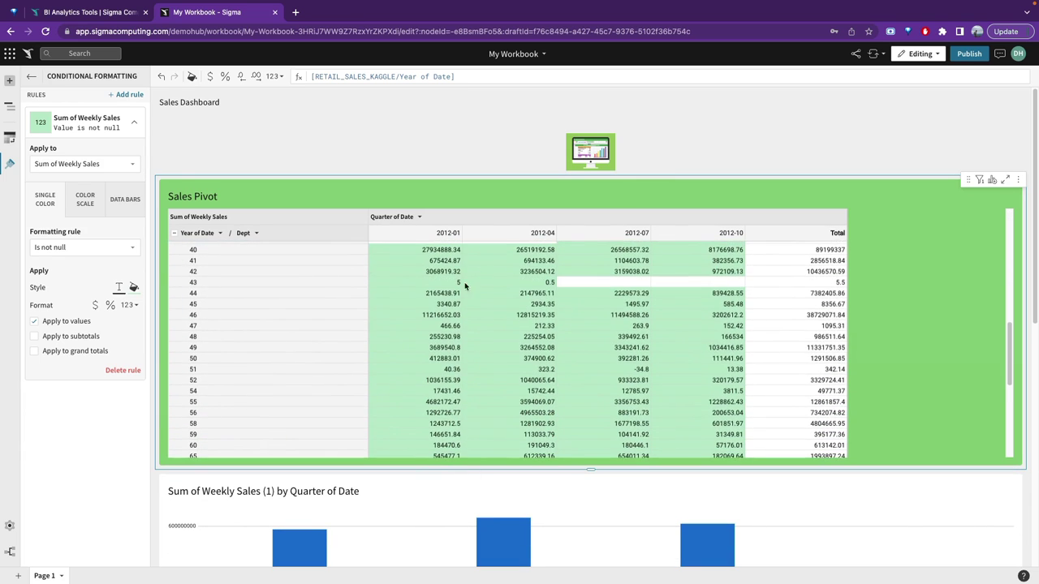
click(464, 282)
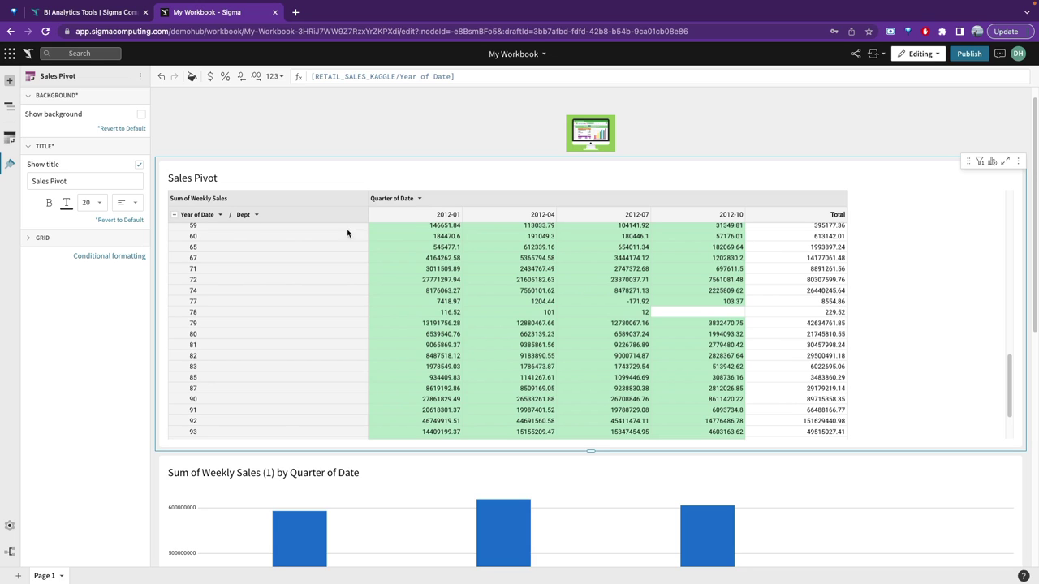
click(16, 56)
Go to the Sigma Home page listing My Workbook among recent items.
click(42, 135)
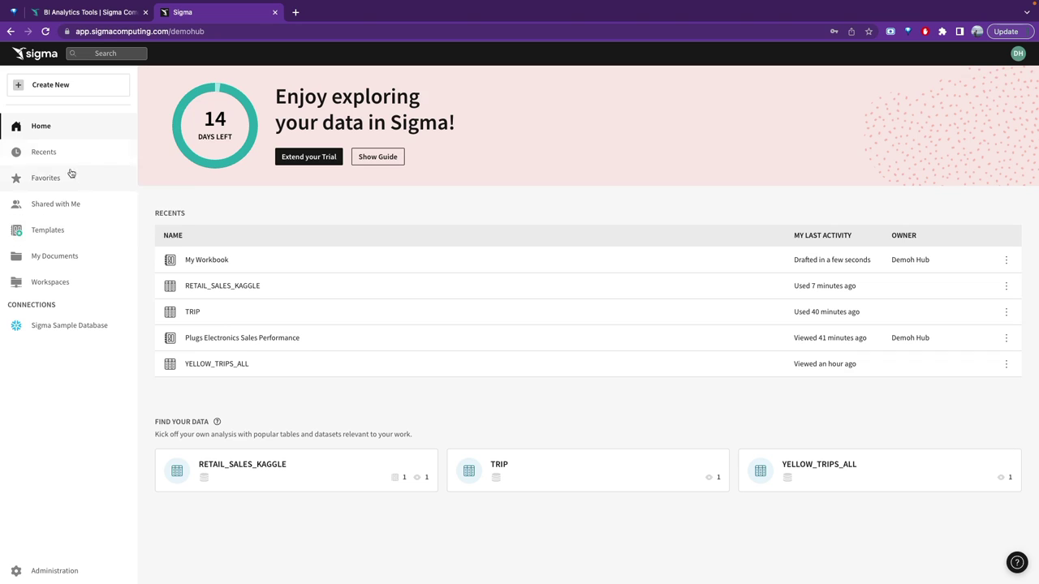
click(55, 84)
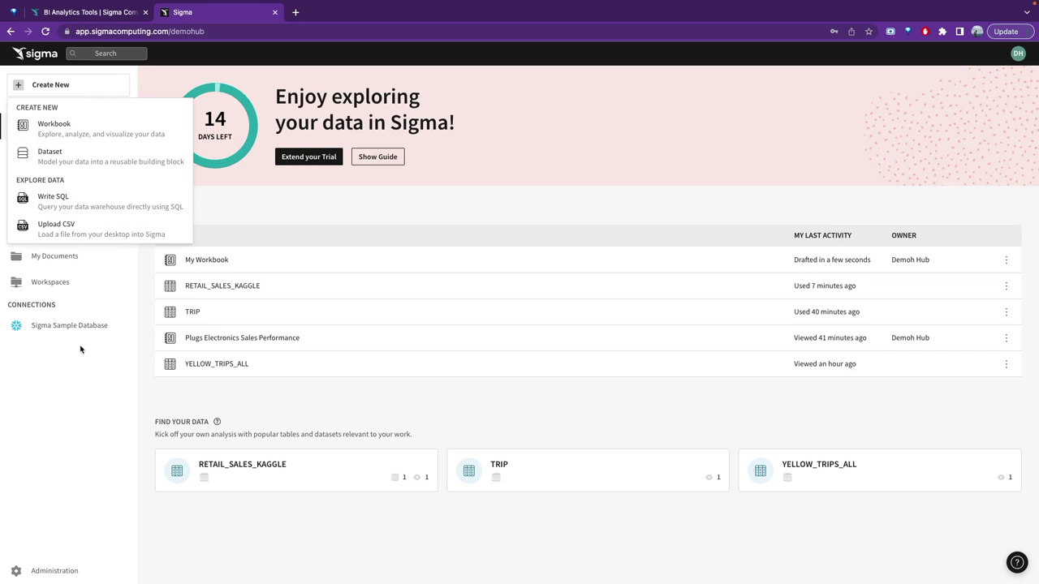
click(99, 378)
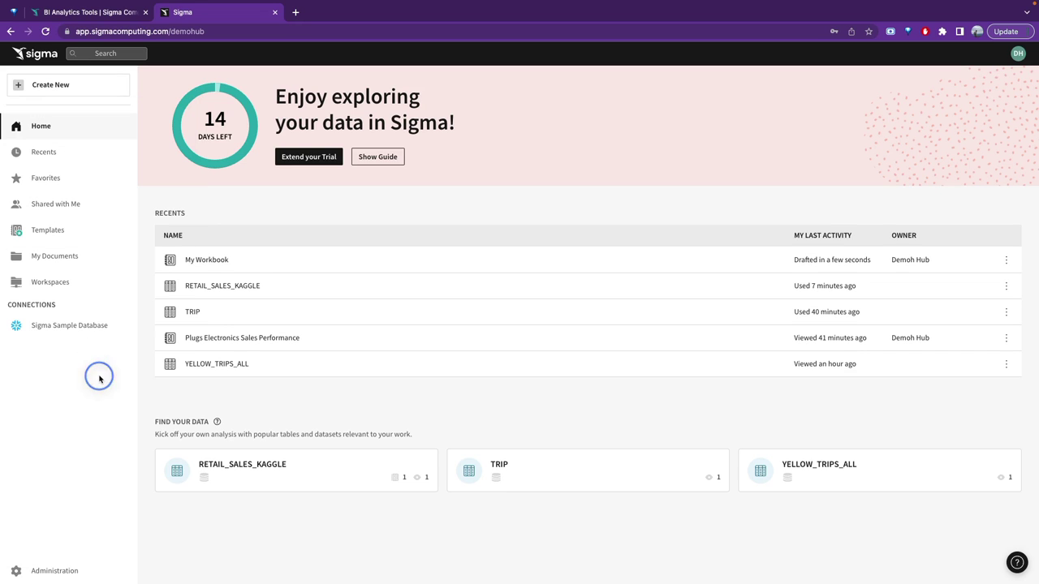
Switch to the sigmacomputing.com Iterate Faster landing page in the first browser tab.
click(43, 56)
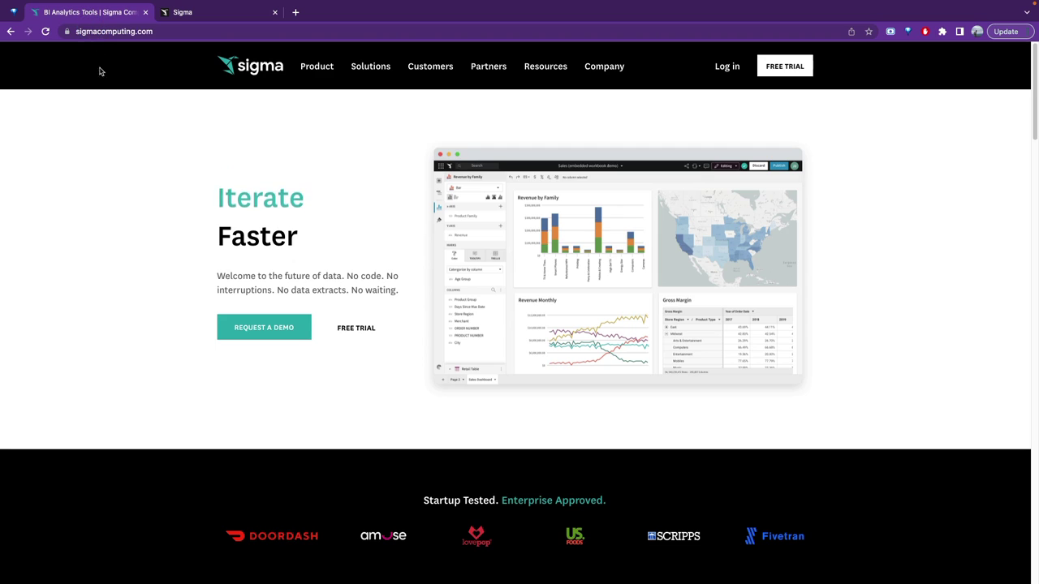